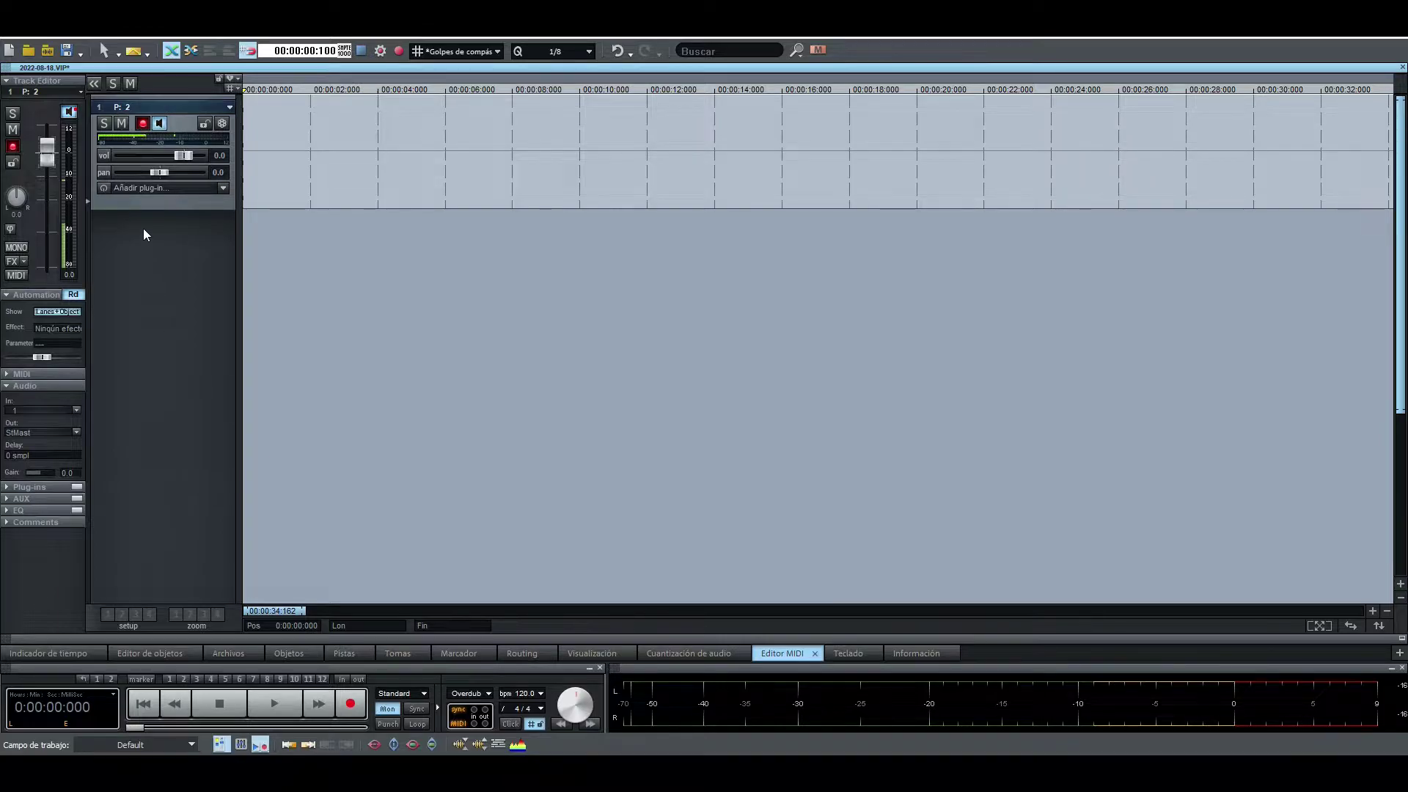
Add a new MIDI track below track 1 and load the String Ensemble Intimate instrument on it.
{"action": "right_click", "coordinate": [152, 256]}
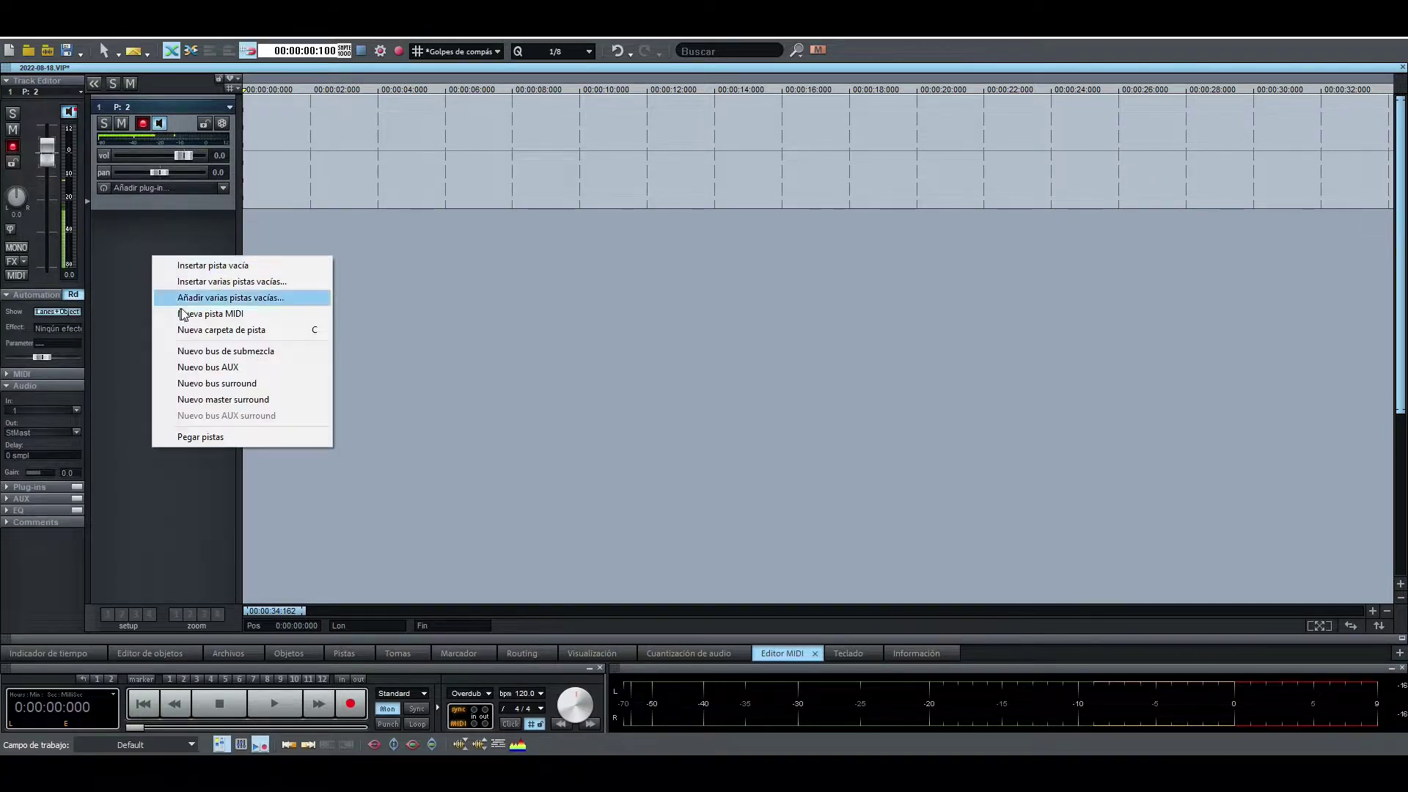
{"action": "left_click", "coordinate": [192, 313]}
{"action": "left_click", "coordinate": [159, 305]}
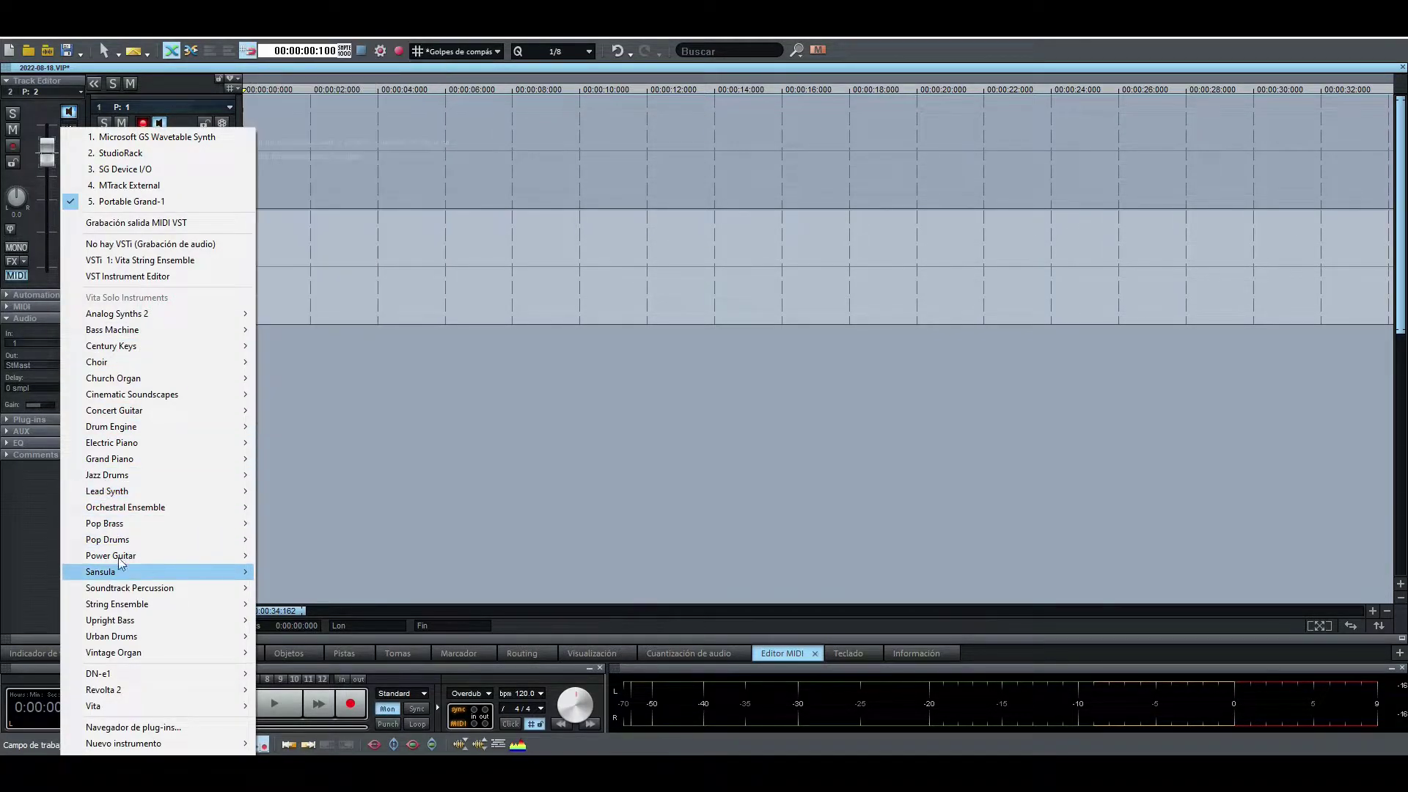
{"action": "mouse_move", "coordinate": [138, 606]}
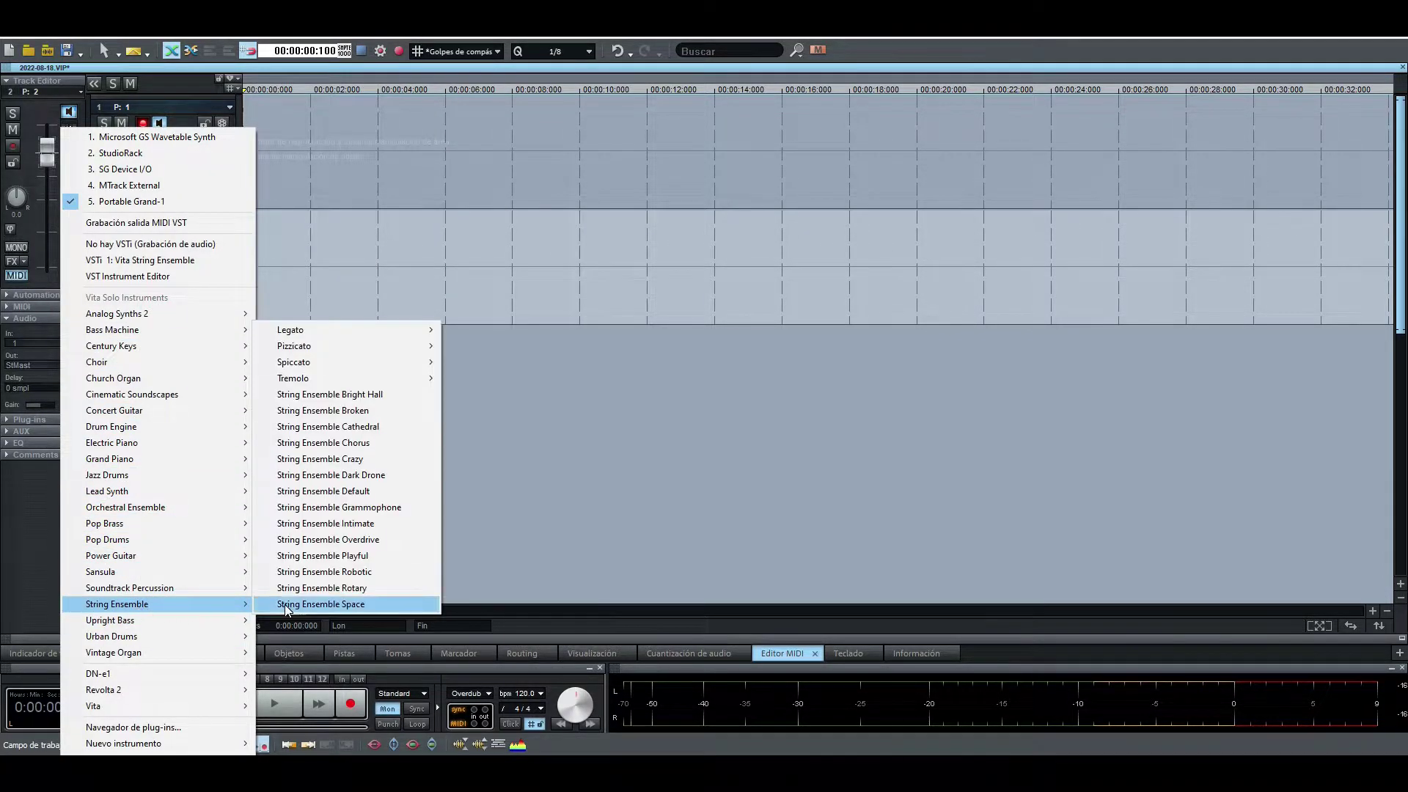
{"action": "left_click", "coordinate": [320, 534]}
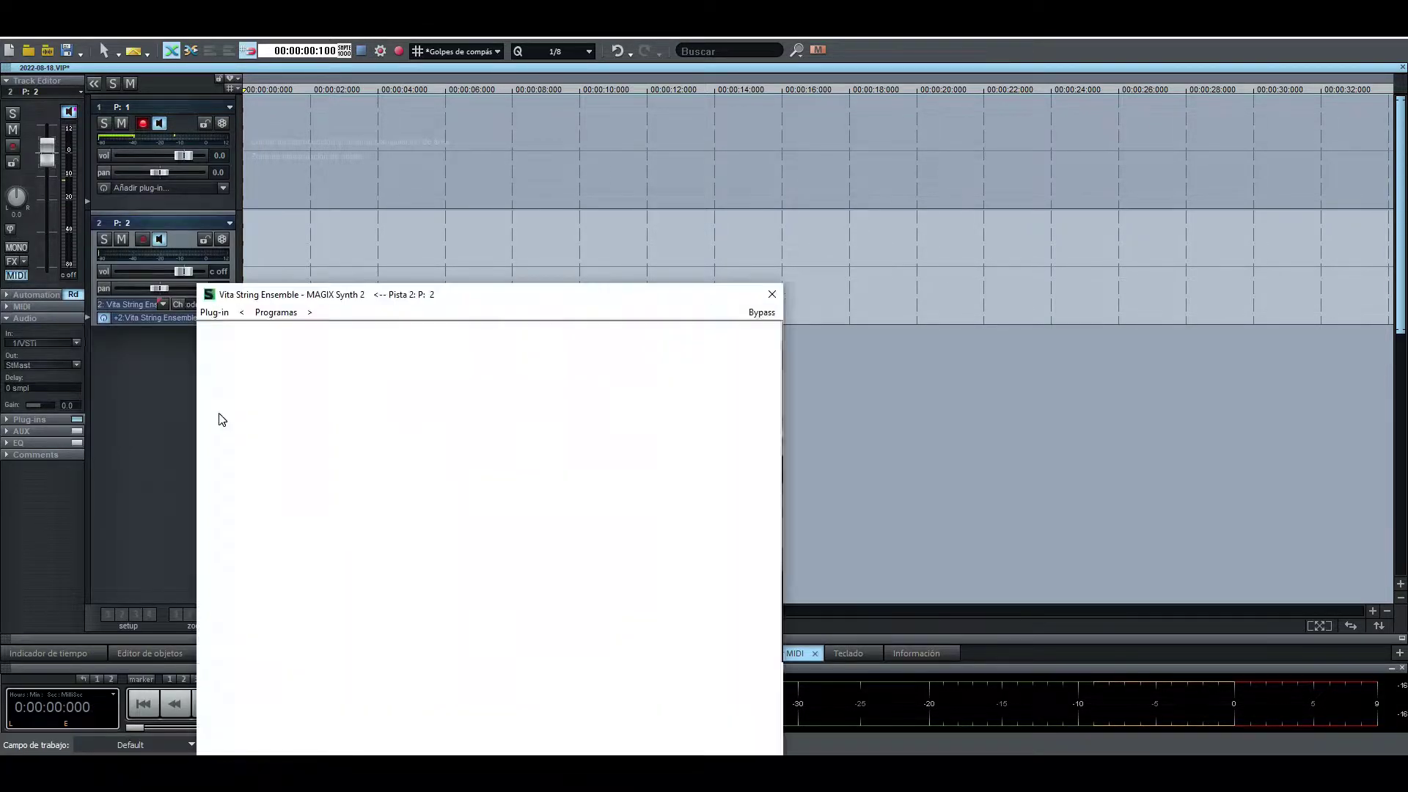
{"action": "left_click_drag", "start_coordinate": [388, 296], "coordinate": [614, 75]}
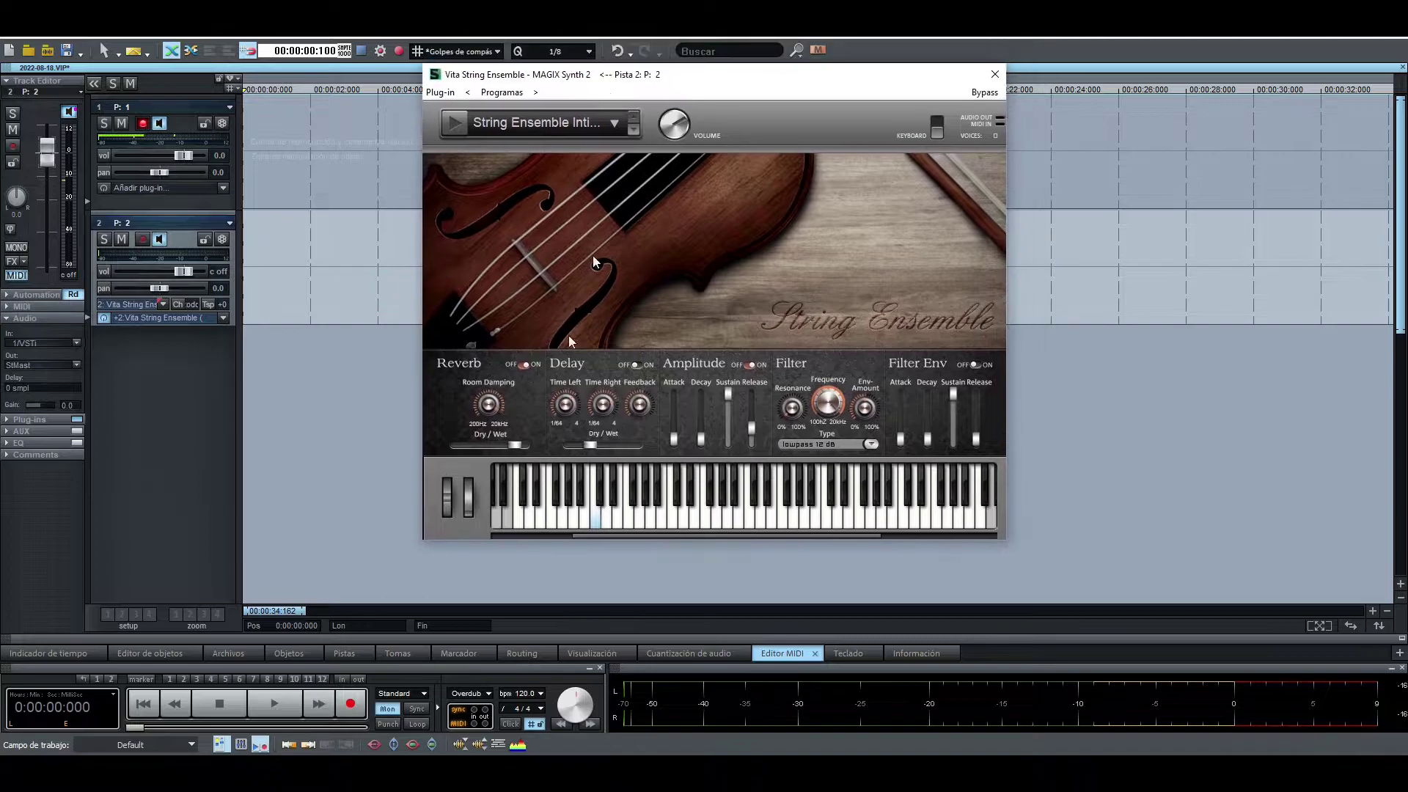
Change the instrument preset to Bright Hall Legato, audition notes with both presets, and close the plug-in window.
{"action": "left_click", "coordinate": [632, 513]}
{"action": "left_click", "coordinate": [729, 512]}
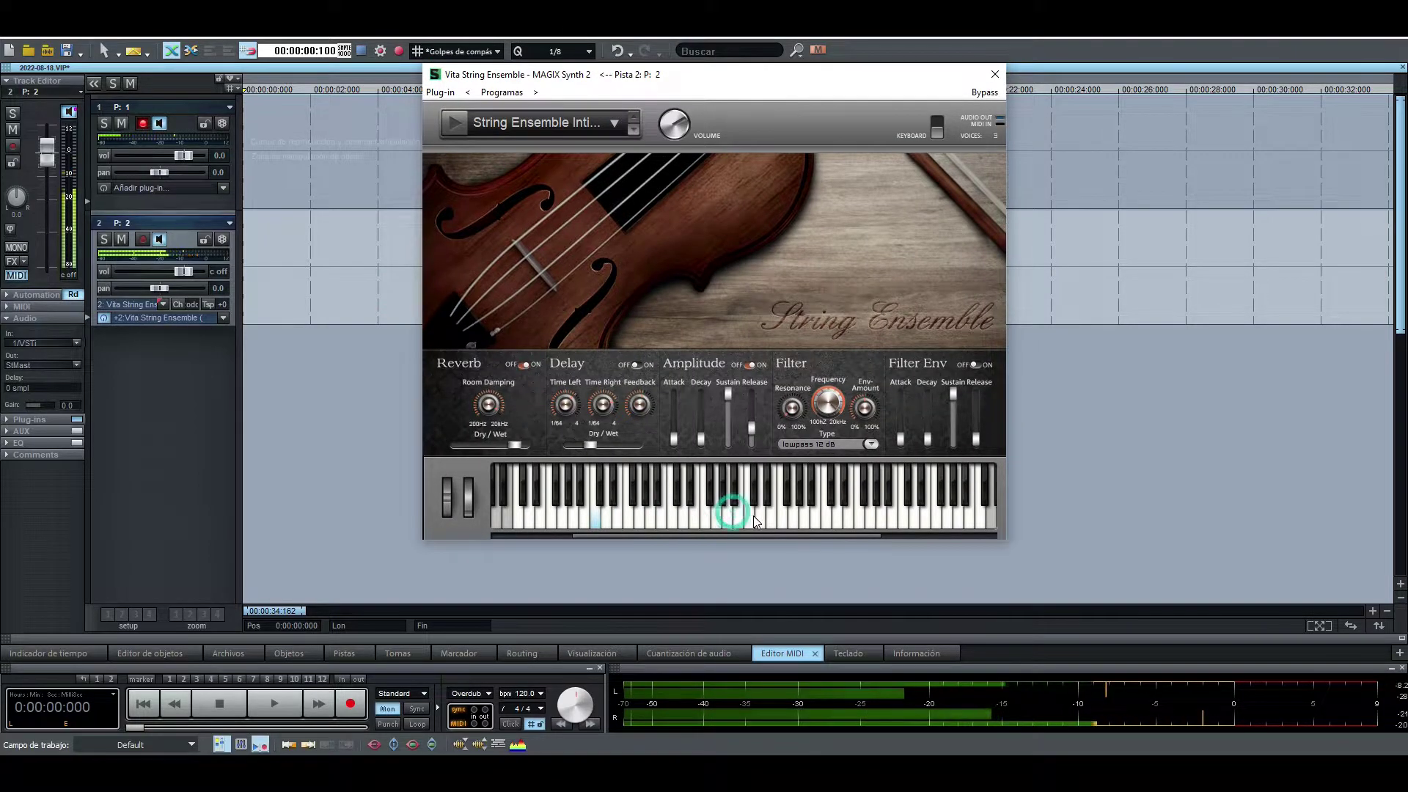
{"action": "left_click", "coordinate": [614, 122]}
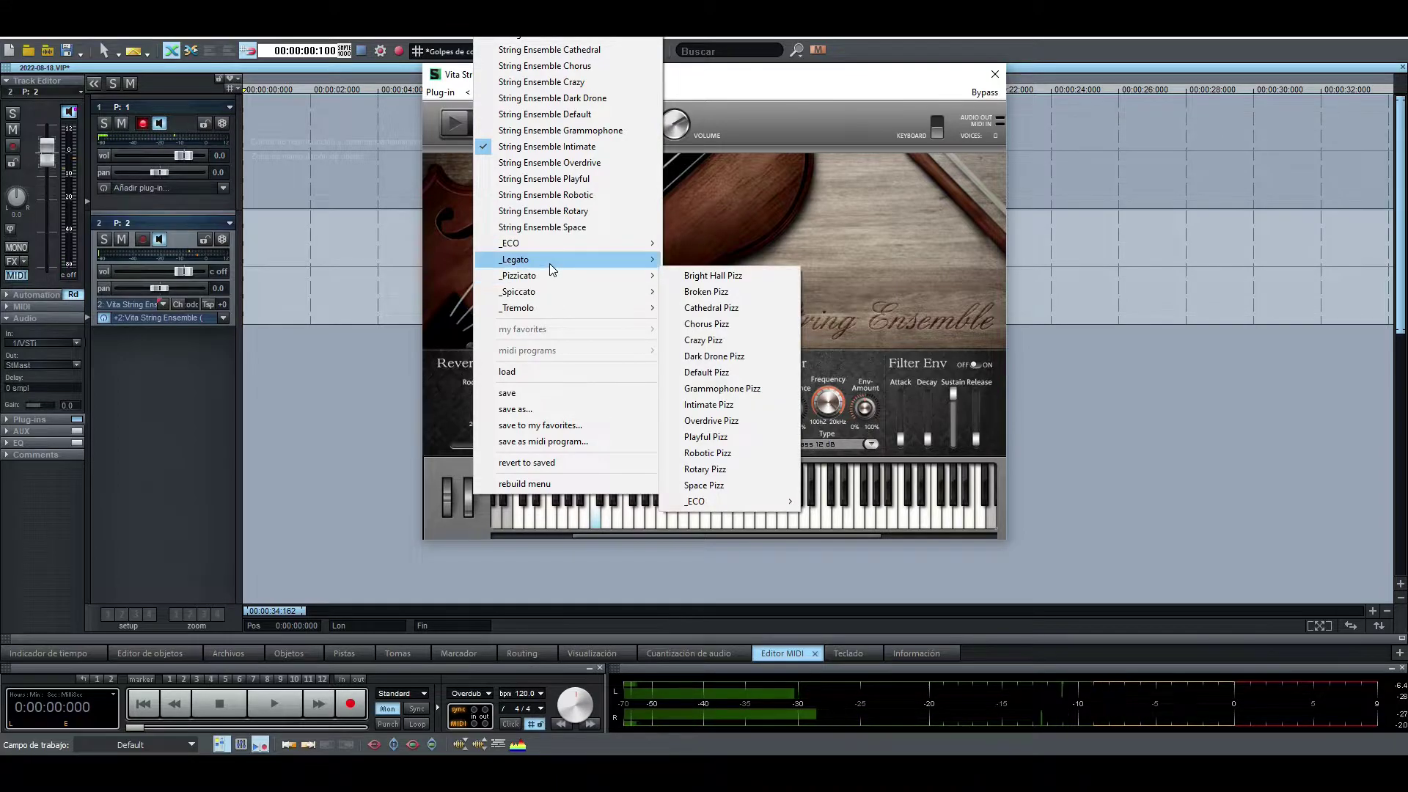
{"action": "mouse_move", "coordinate": [590, 269]}
{"action": "left_click", "coordinate": [747, 259]}
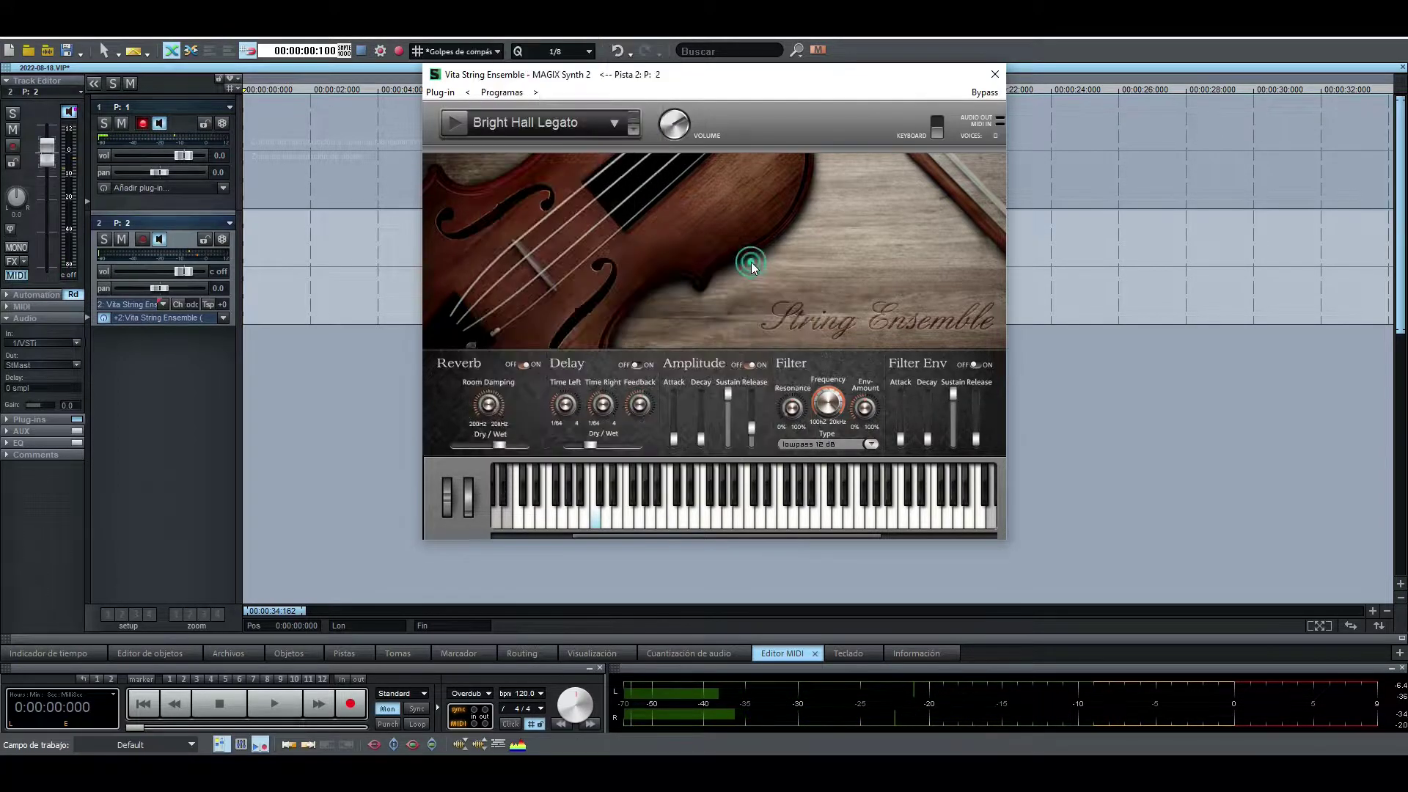
{"action": "left_click", "coordinate": [697, 513]}
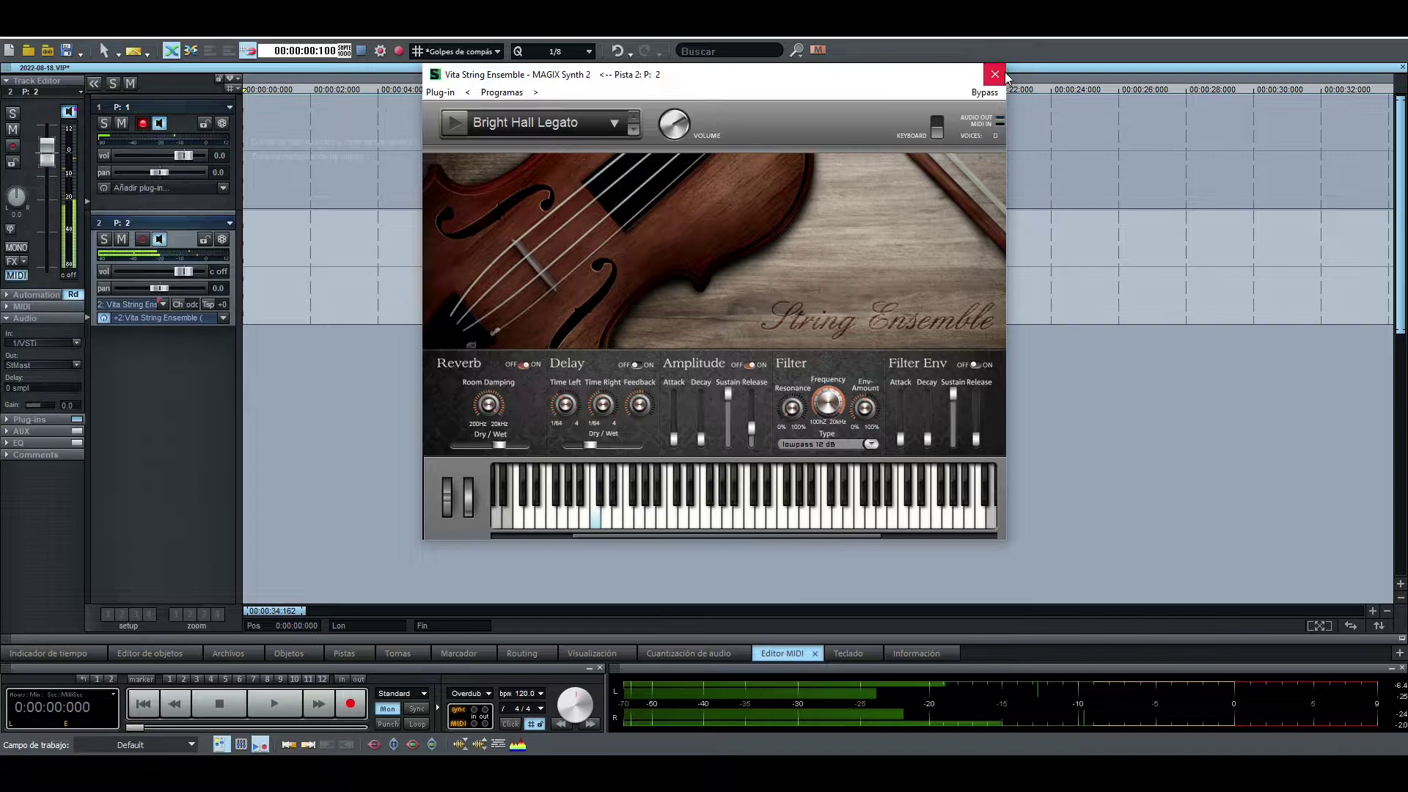
{"action": "left_click", "coordinate": [997, 73]}
{"action": "left_click", "coordinate": [143, 238]}
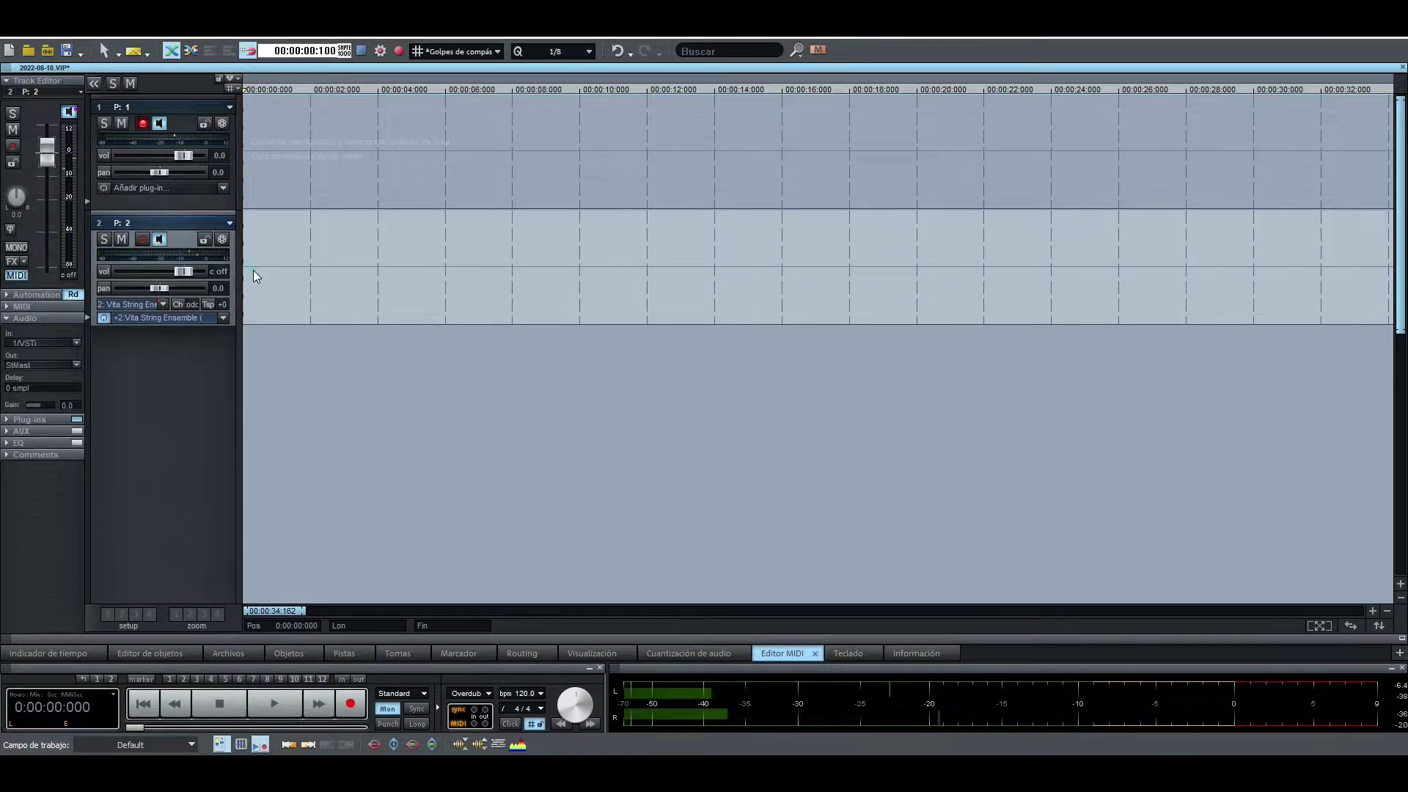
{"action": "left_click_drag", "start_coordinate": [294, 233], "coordinate": [253, 241]}
{"action": "right_click", "coordinate": [252, 236]}
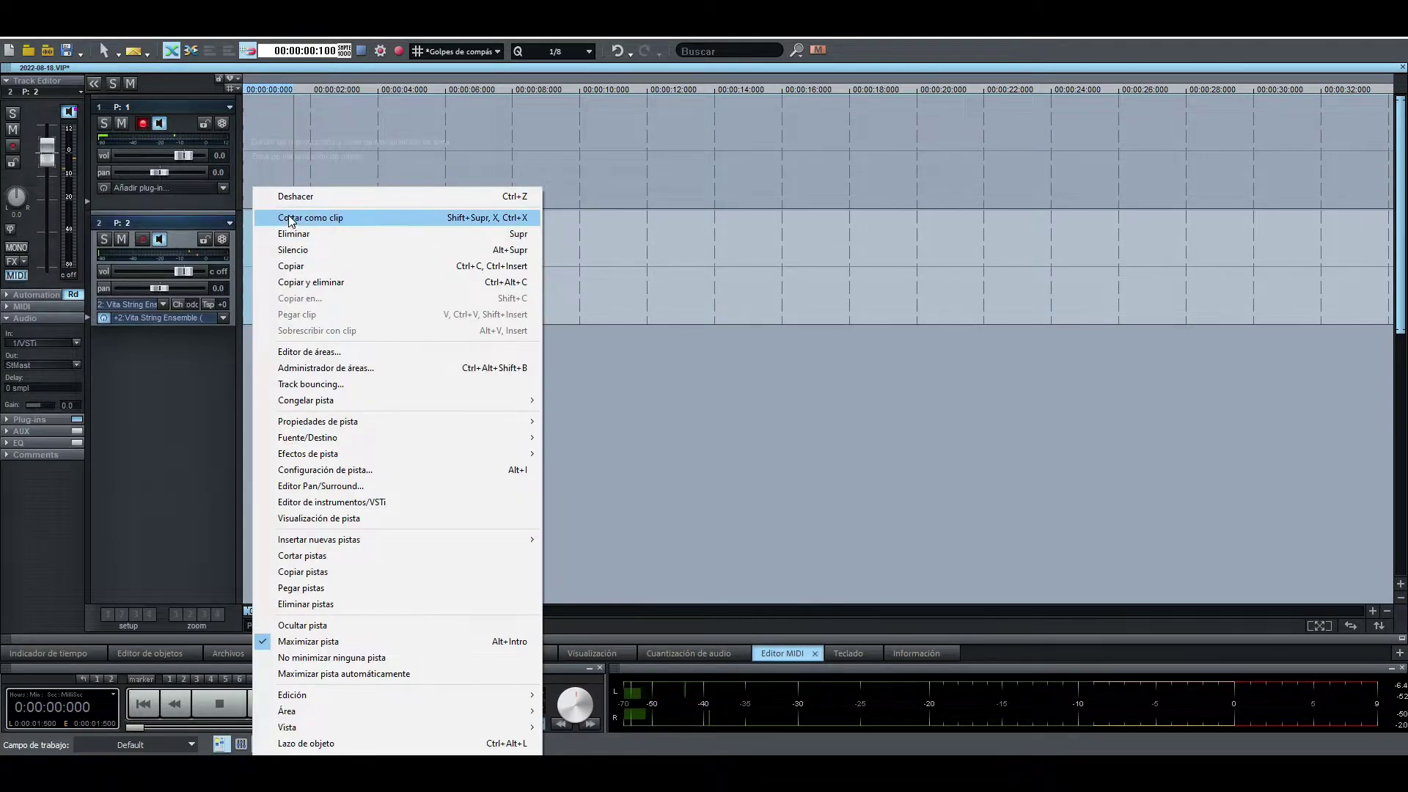
{"action": "left_click", "coordinate": [316, 355]}
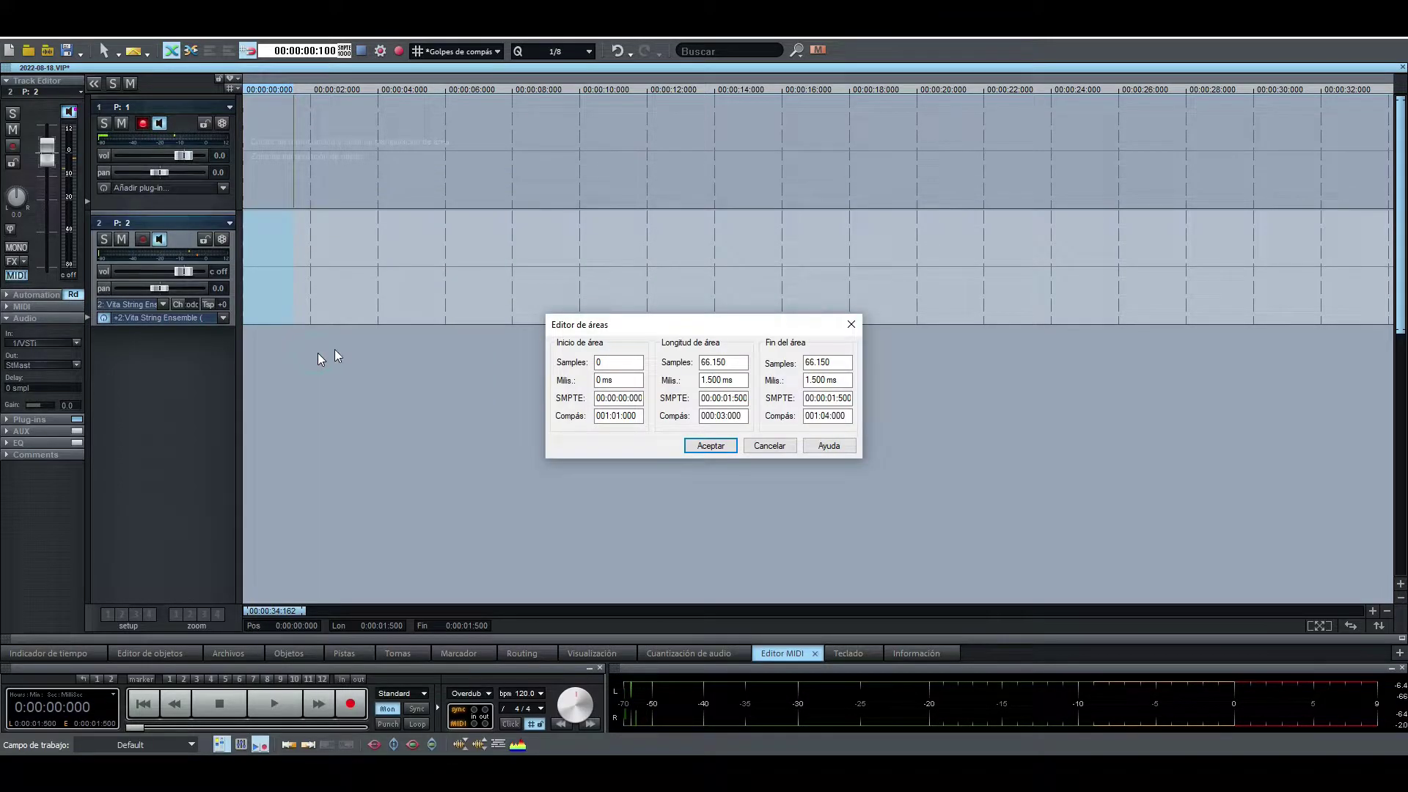
{"action": "left_click", "coordinate": [726, 451]}
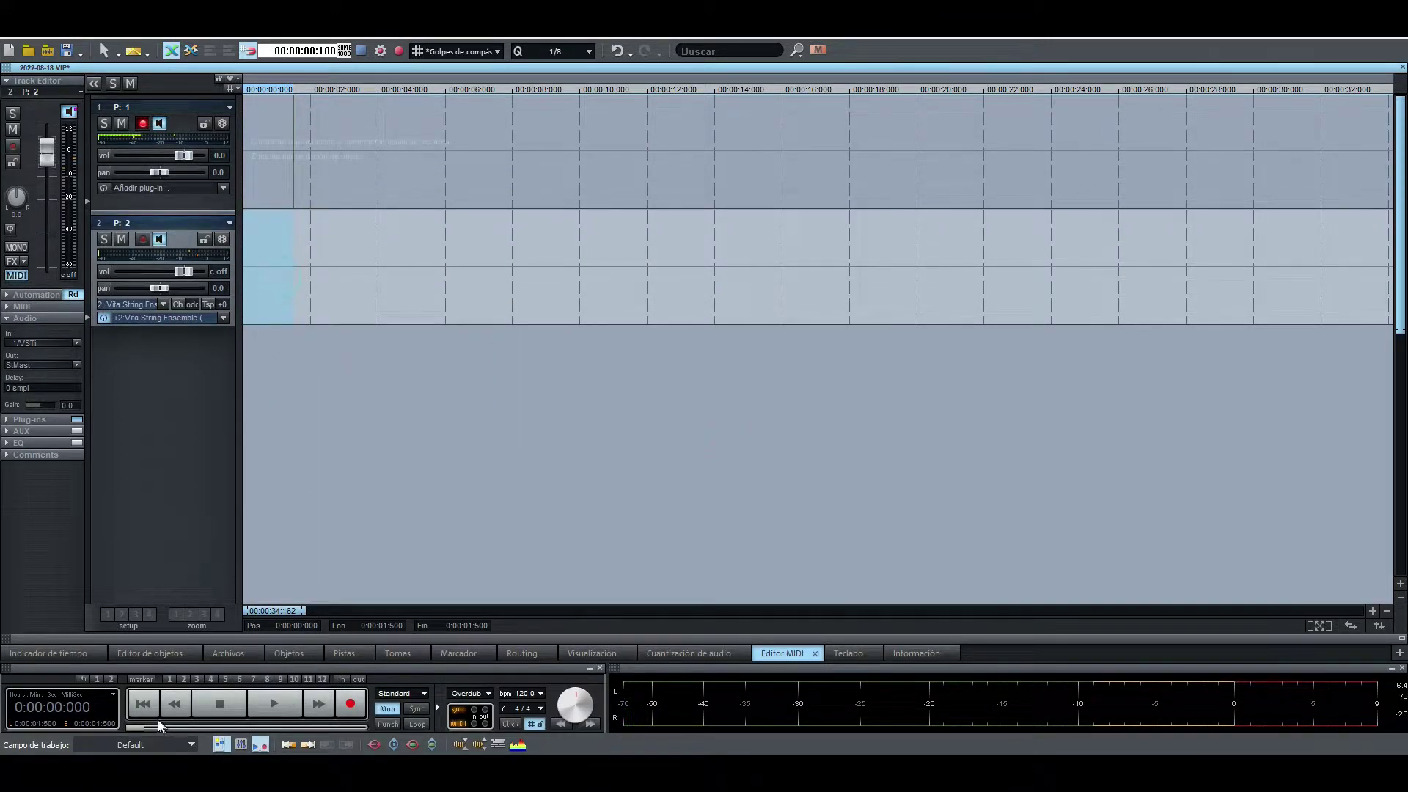
Arm the string track, record a short MIDI chord from the project start, and keep the recording.
{"action": "left_click", "coordinate": [144, 705]}
{"action": "left_click", "coordinate": [142, 240]}
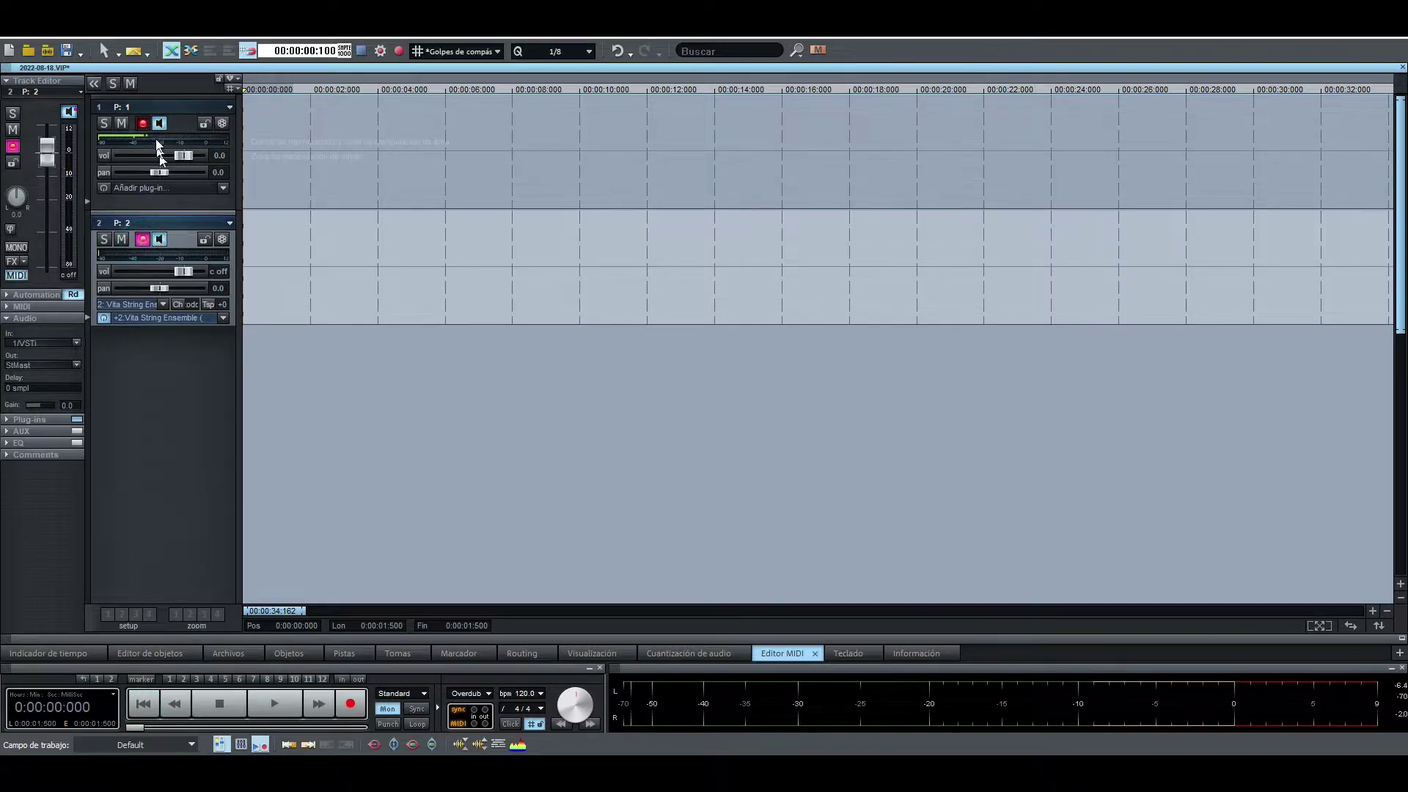
{"action": "left_click", "coordinate": [350, 706]}
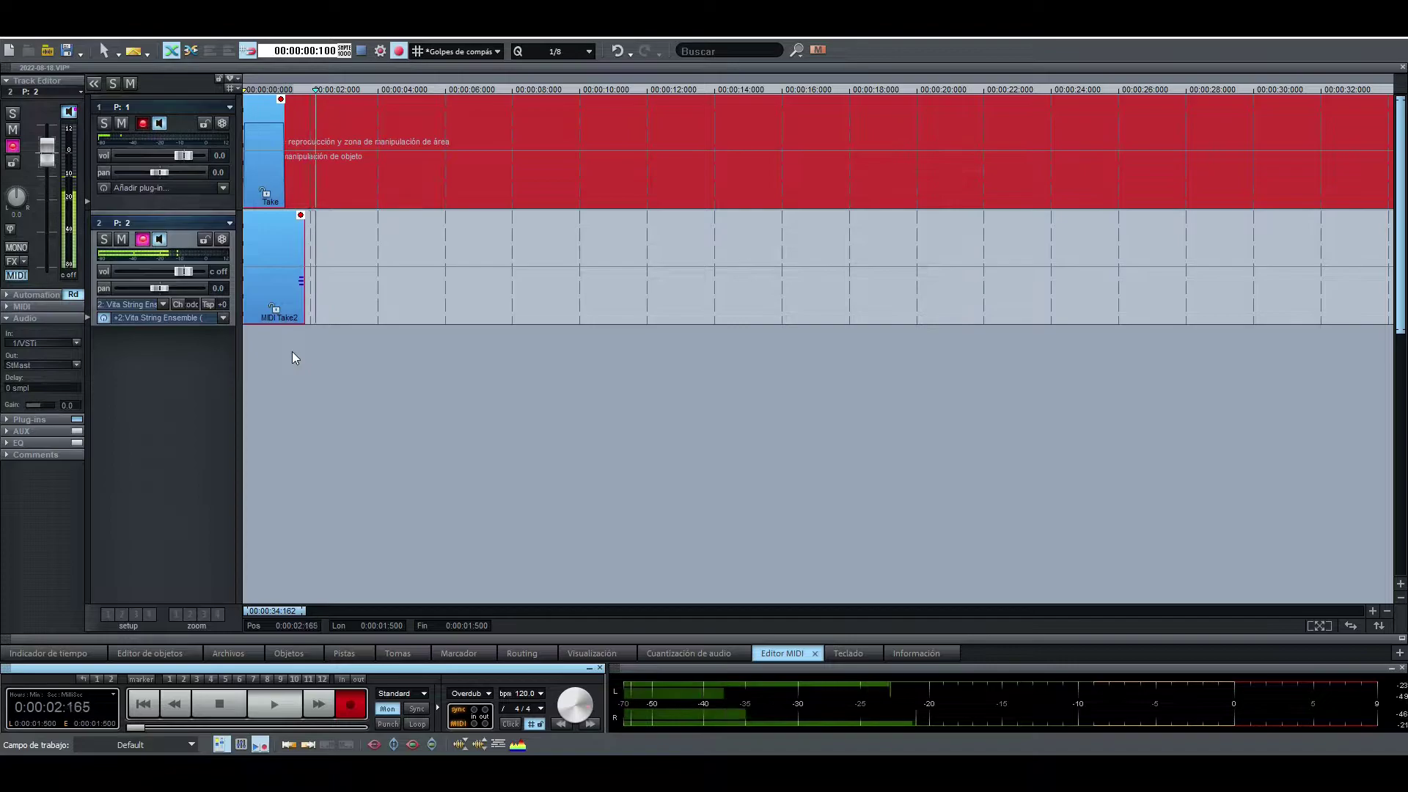
{"action": "key", "text": "space"}
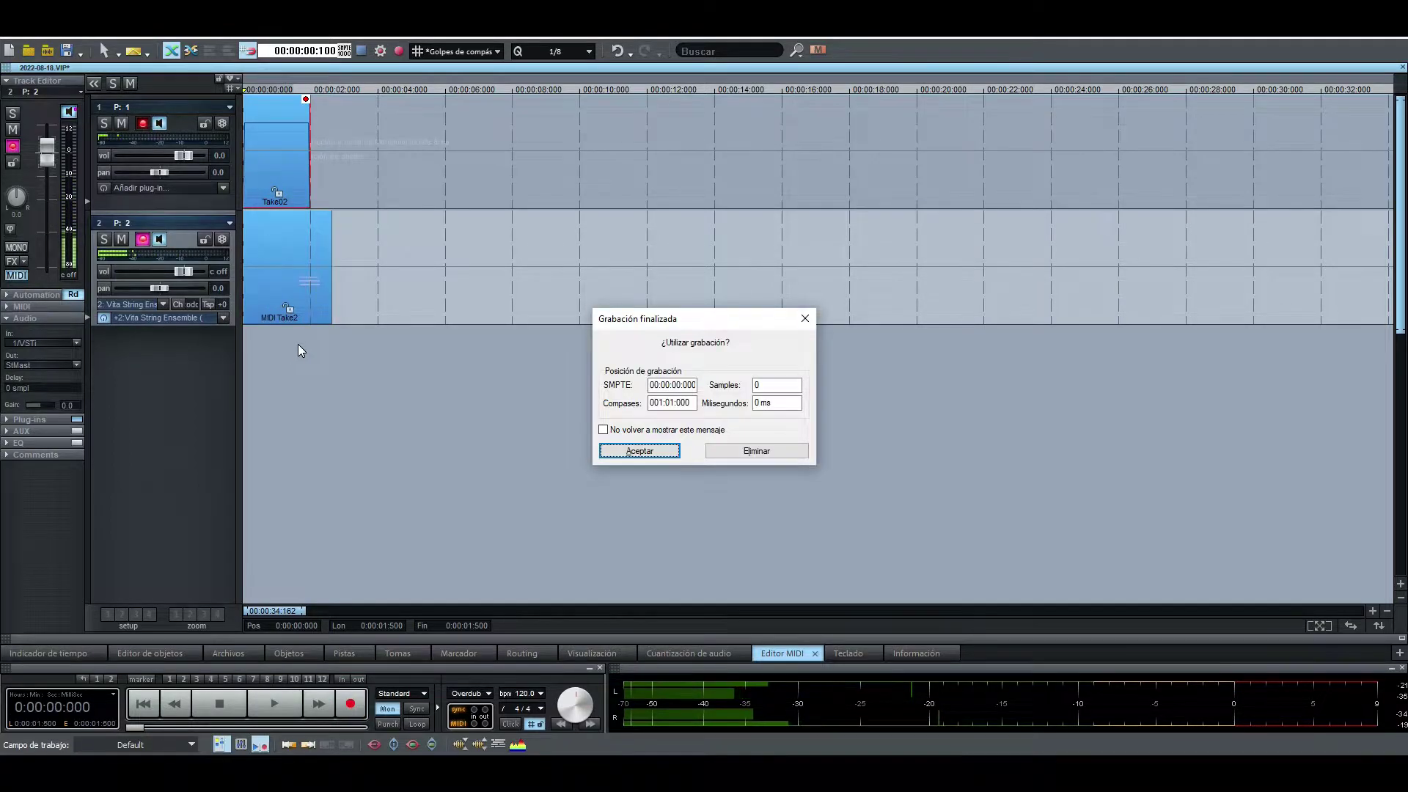
{"action": "left_click", "coordinate": [616, 450]}
Delete the unwanted audio take recorded on track 1.
{"action": "left_click", "coordinate": [353, 156]}
{"action": "left_click", "coordinate": [302, 169]}
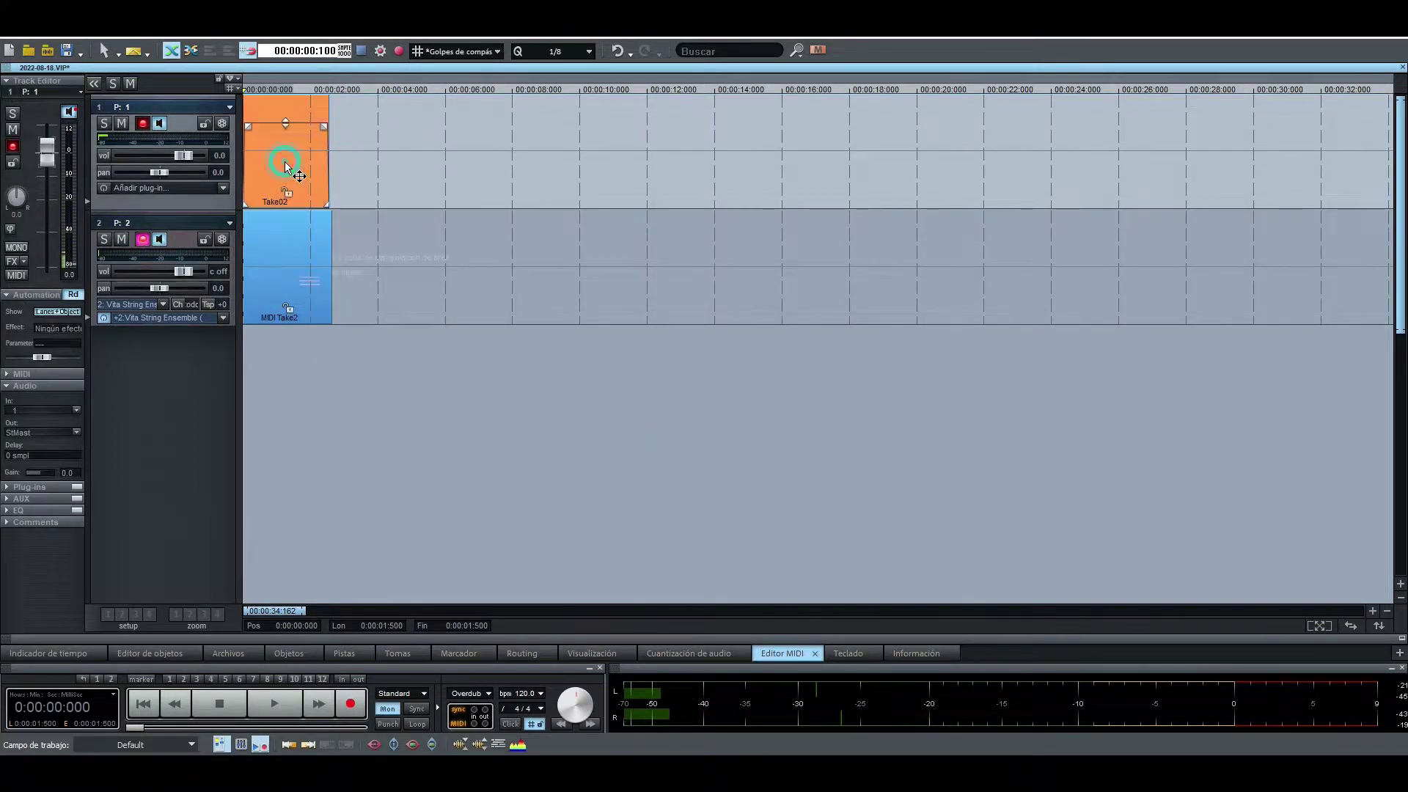
{"action": "key", "text": "Delete"}
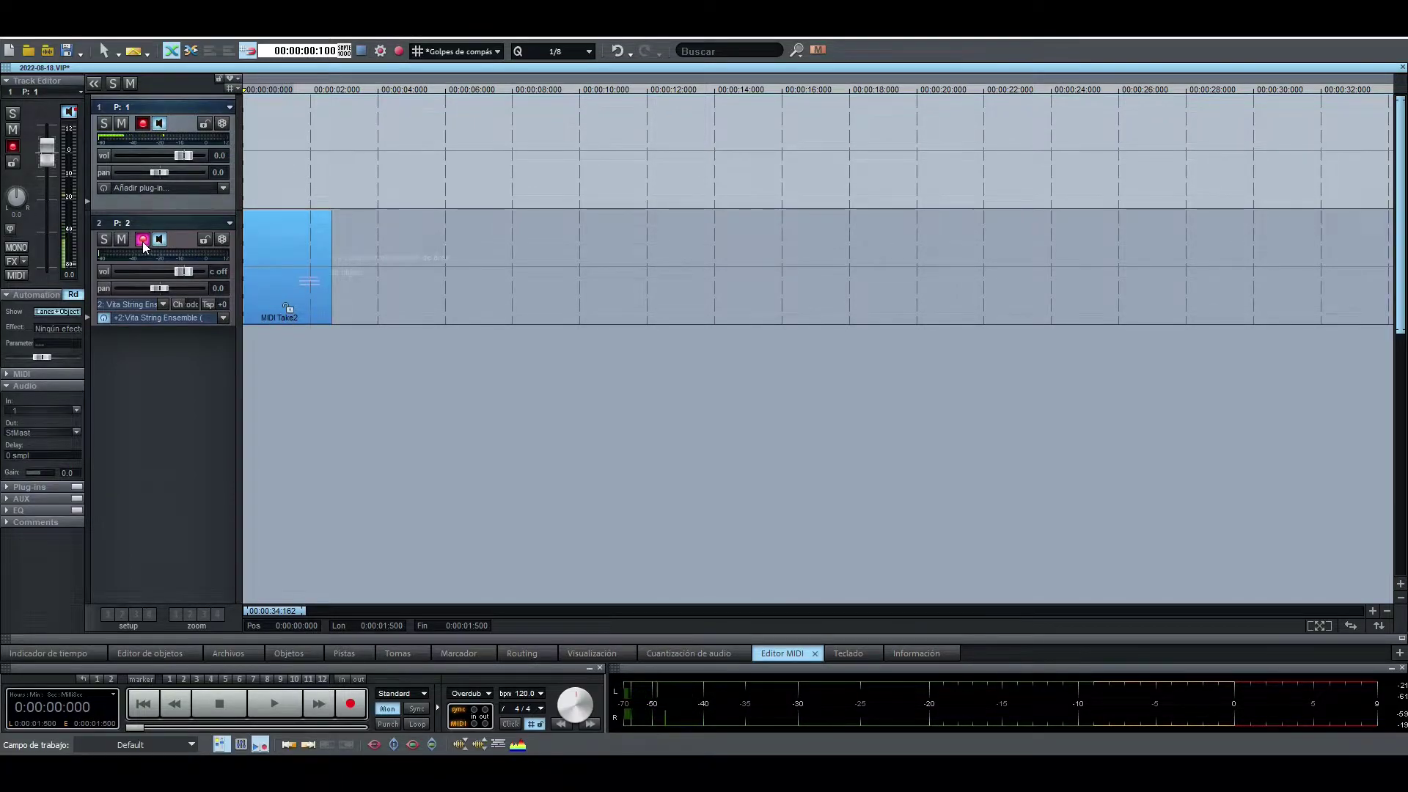
Open the MIDI take on track 2 in the MIDI editor and move its A2 note to the start.
{"action": "double_click", "coordinate": [305, 297]}
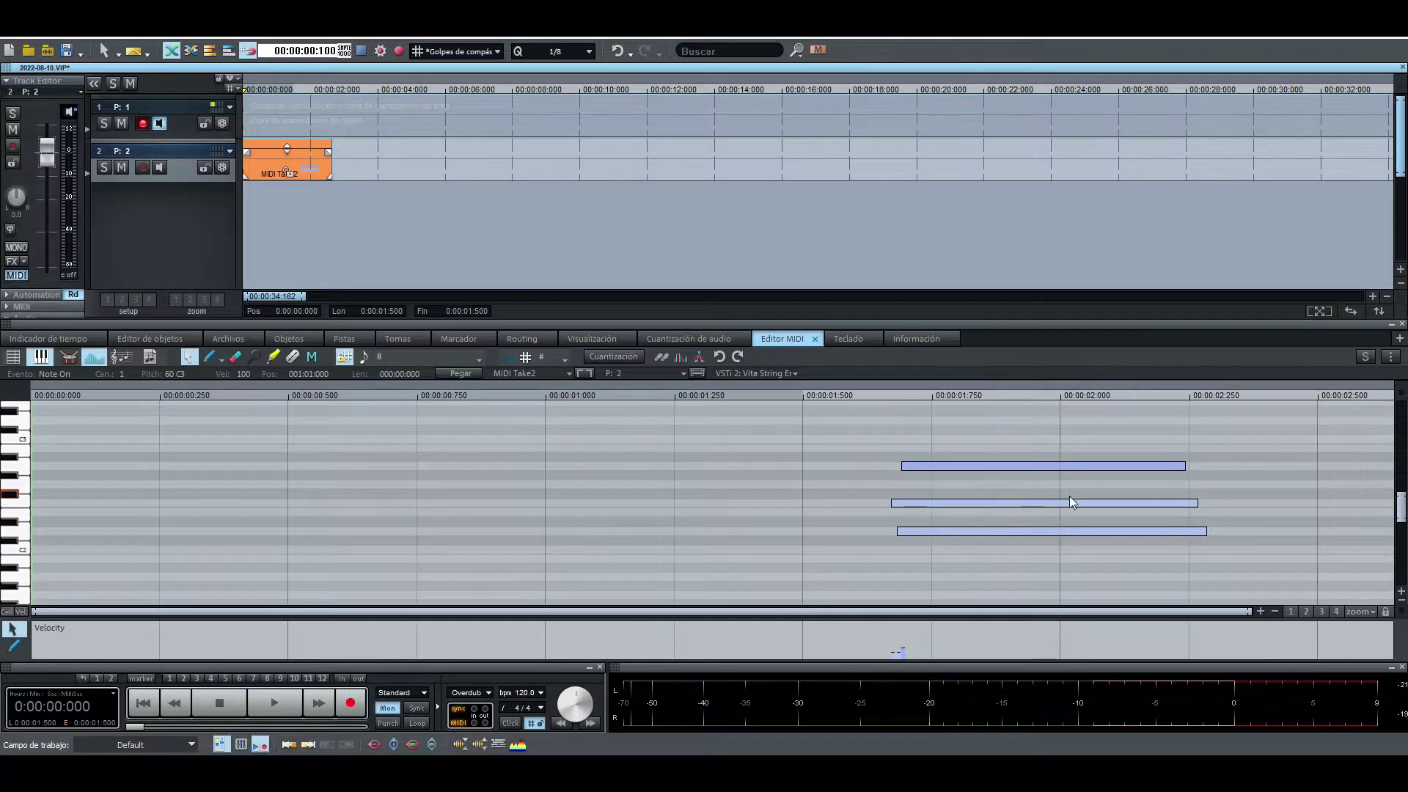
{"action": "left_click_drag", "start_coordinate": [962, 465], "coordinate": [86, 472]}
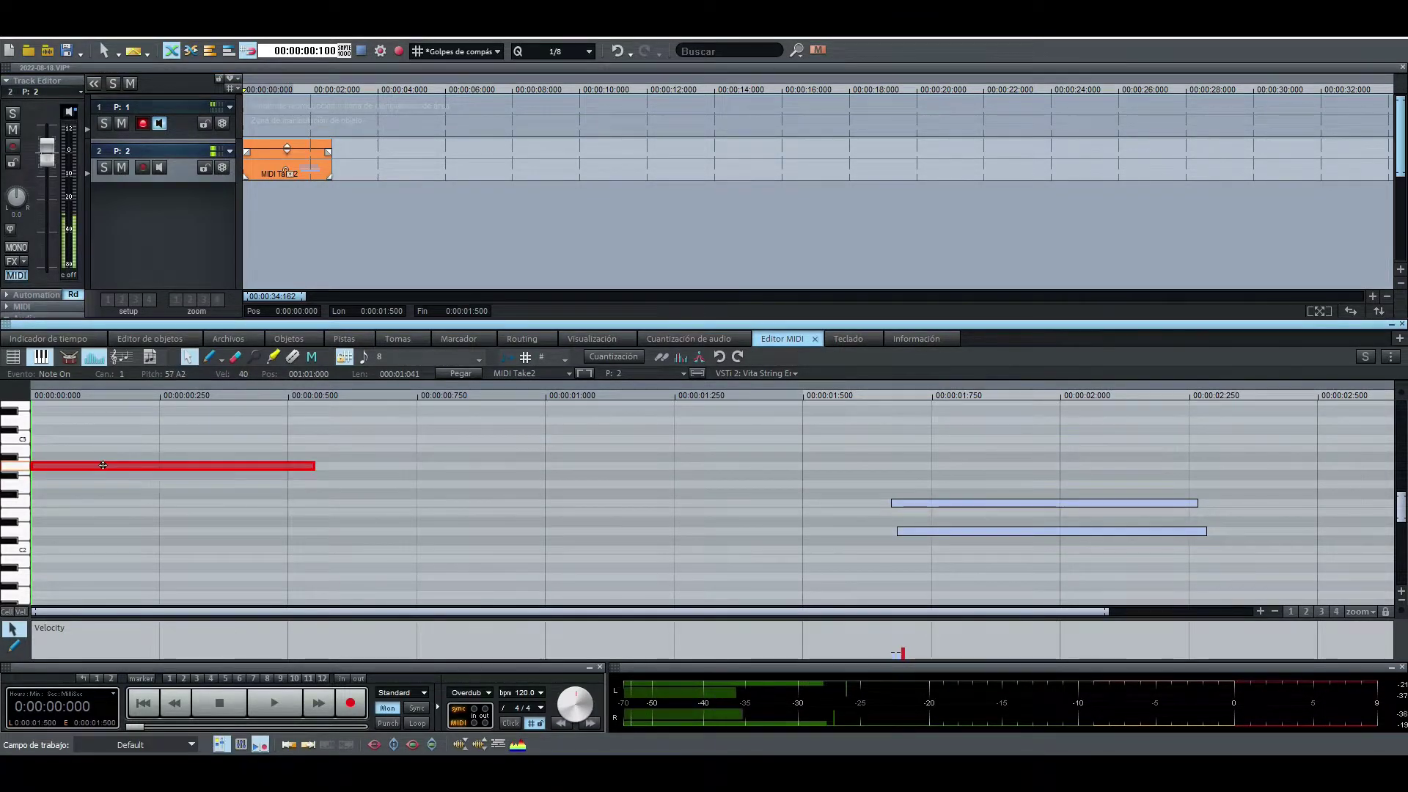
{"action": "left_click", "coordinate": [907, 502]}
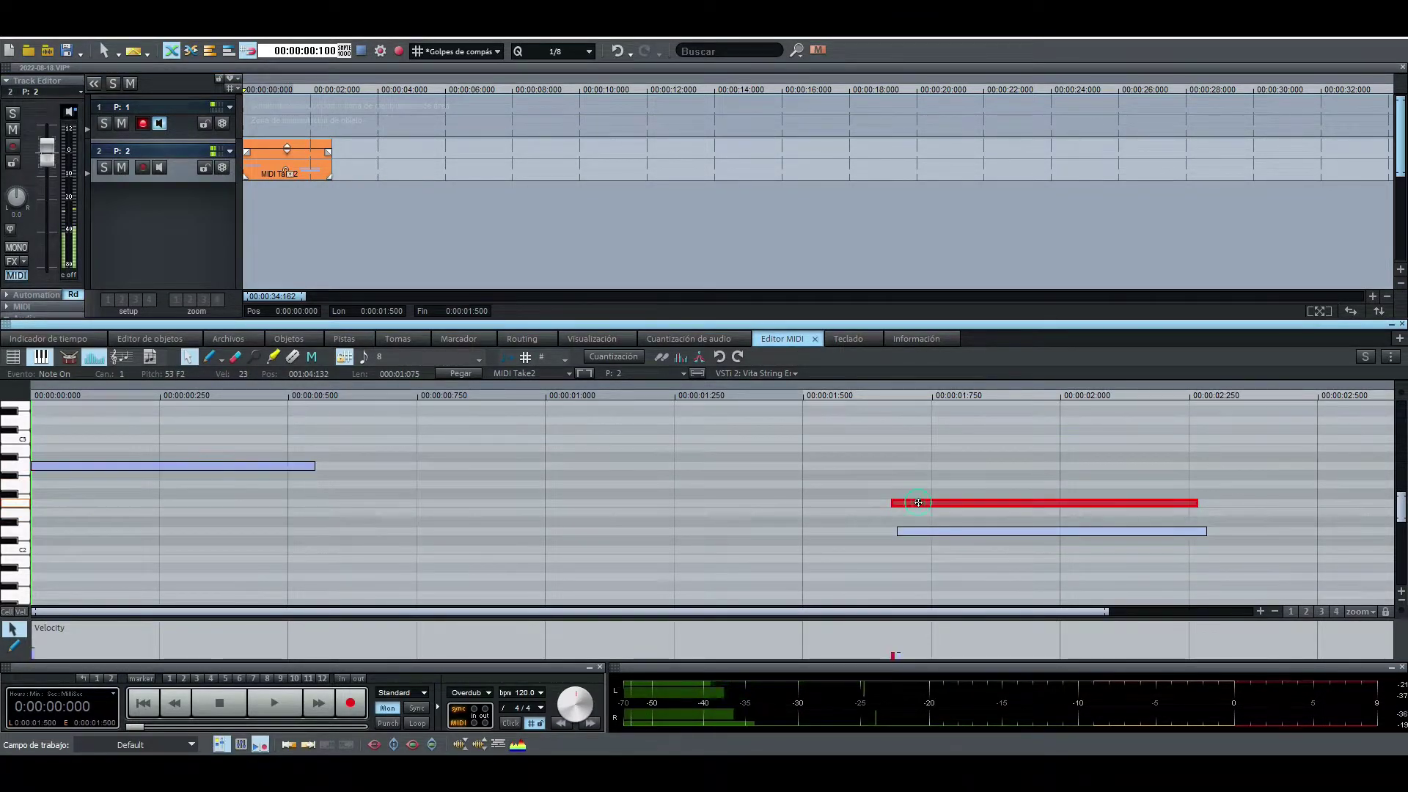
{"action": "left_click", "coordinate": [46, 504]}
Complete a 0.5-second chord at the start with drawn F2 and D2 notes and the shortened A2, removing the two leftover originals.
{"action": "left_click", "coordinate": [211, 356]}
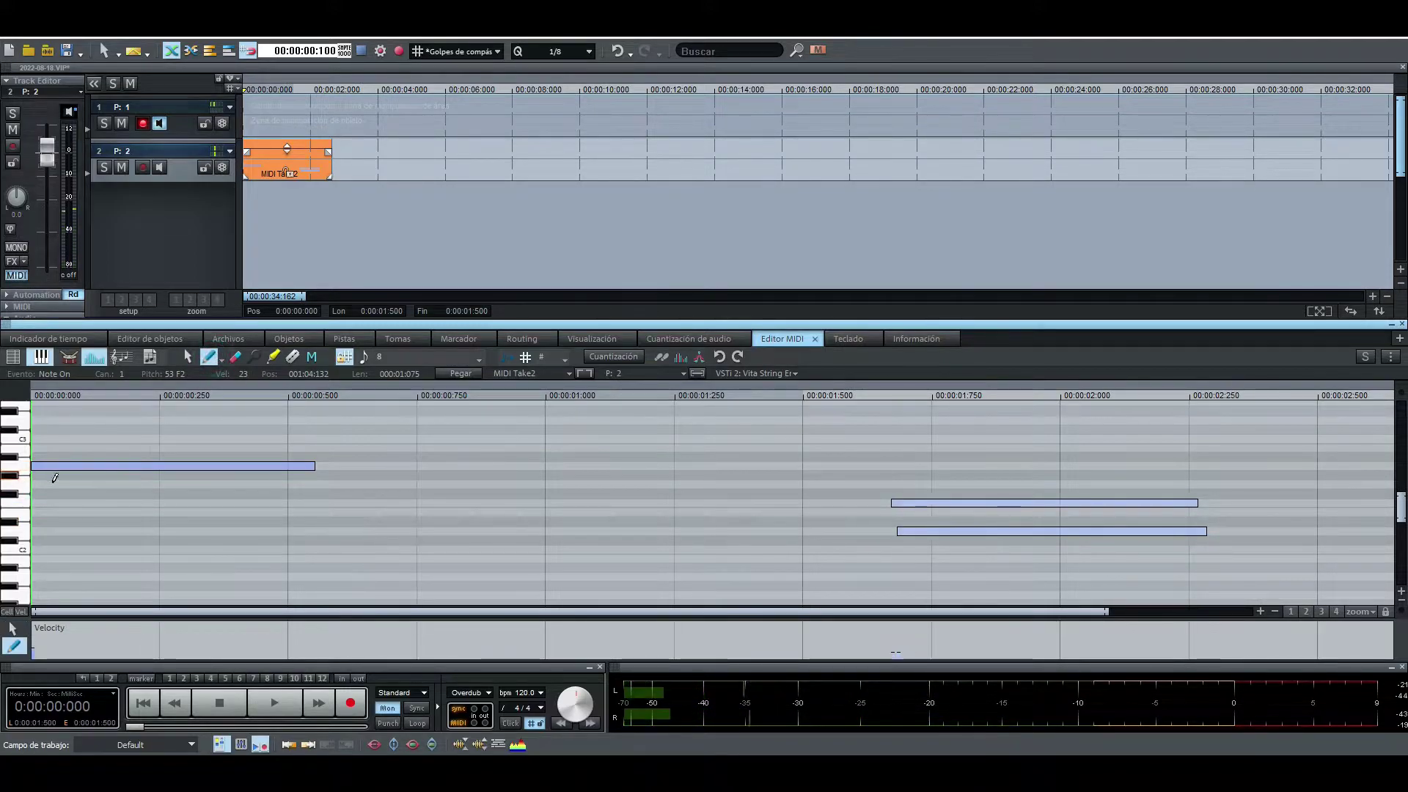
{"action": "left_click", "coordinate": [986, 503]}
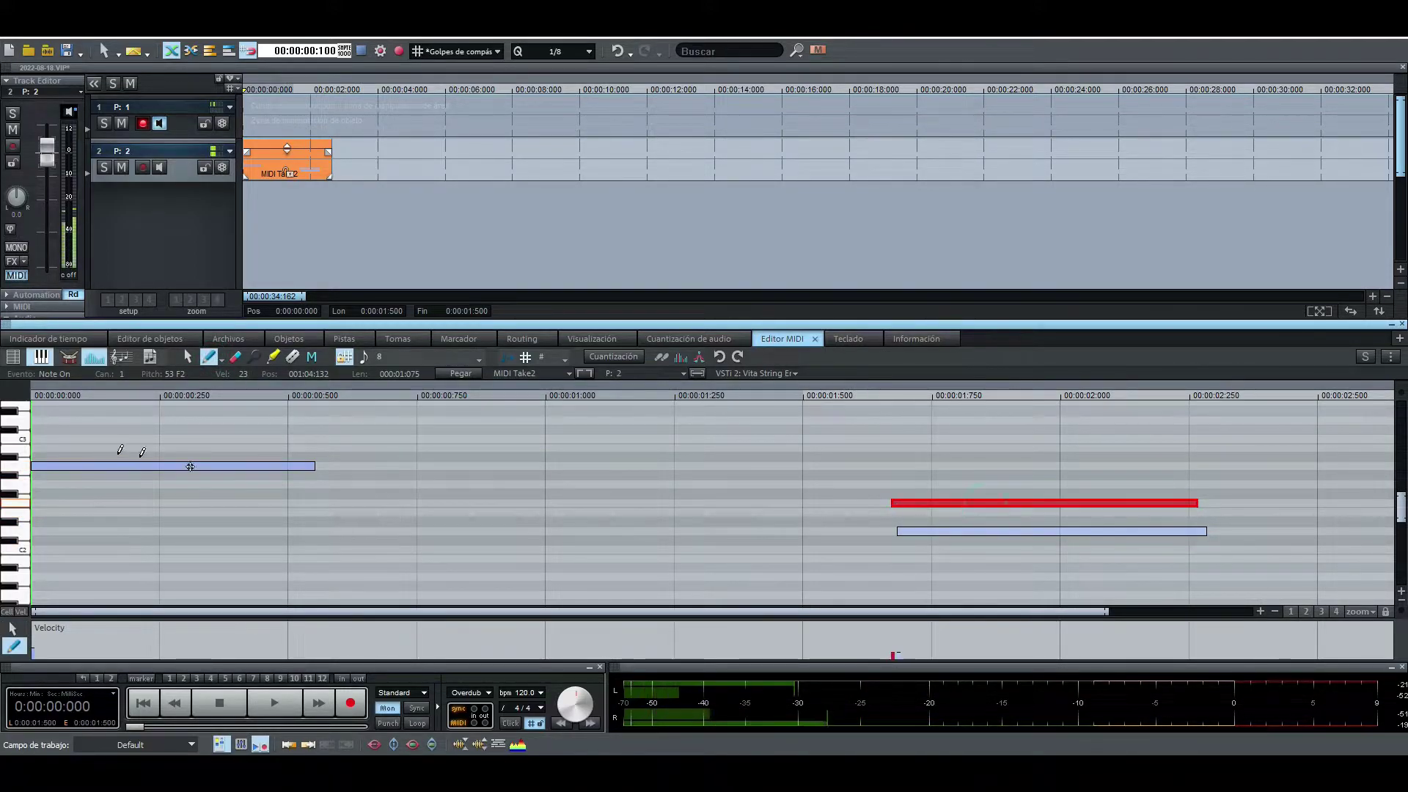
{"action": "left_click", "coordinate": [52, 502]}
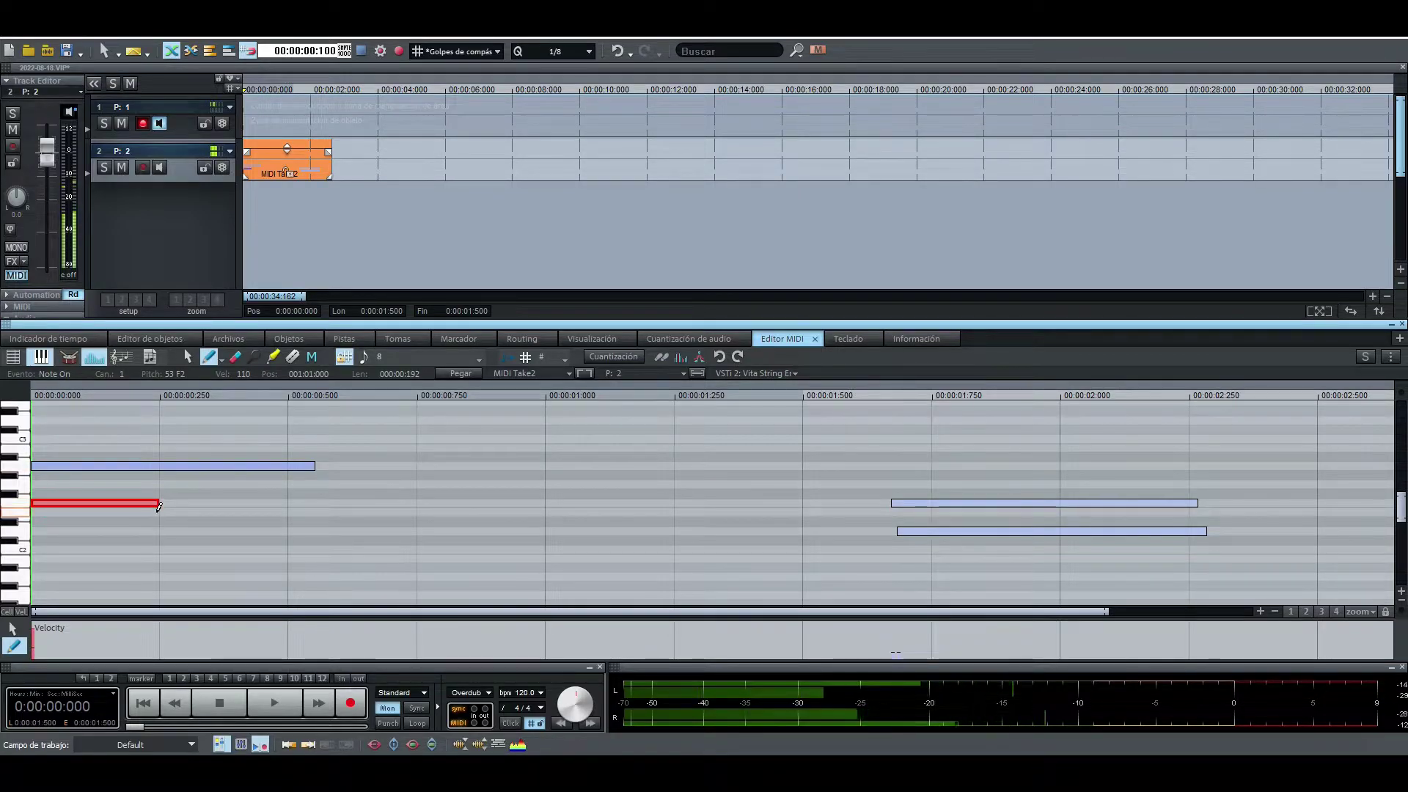
{"action": "mouse_move", "coordinate": [52, 502]}
{"action": "left_mouse_down"}
{"action": "mouse_move", "coordinate": [288, 503]}
{"action": "mouse_move", "coordinate": [290, 467]}
{"action": "left_mouse_up"}
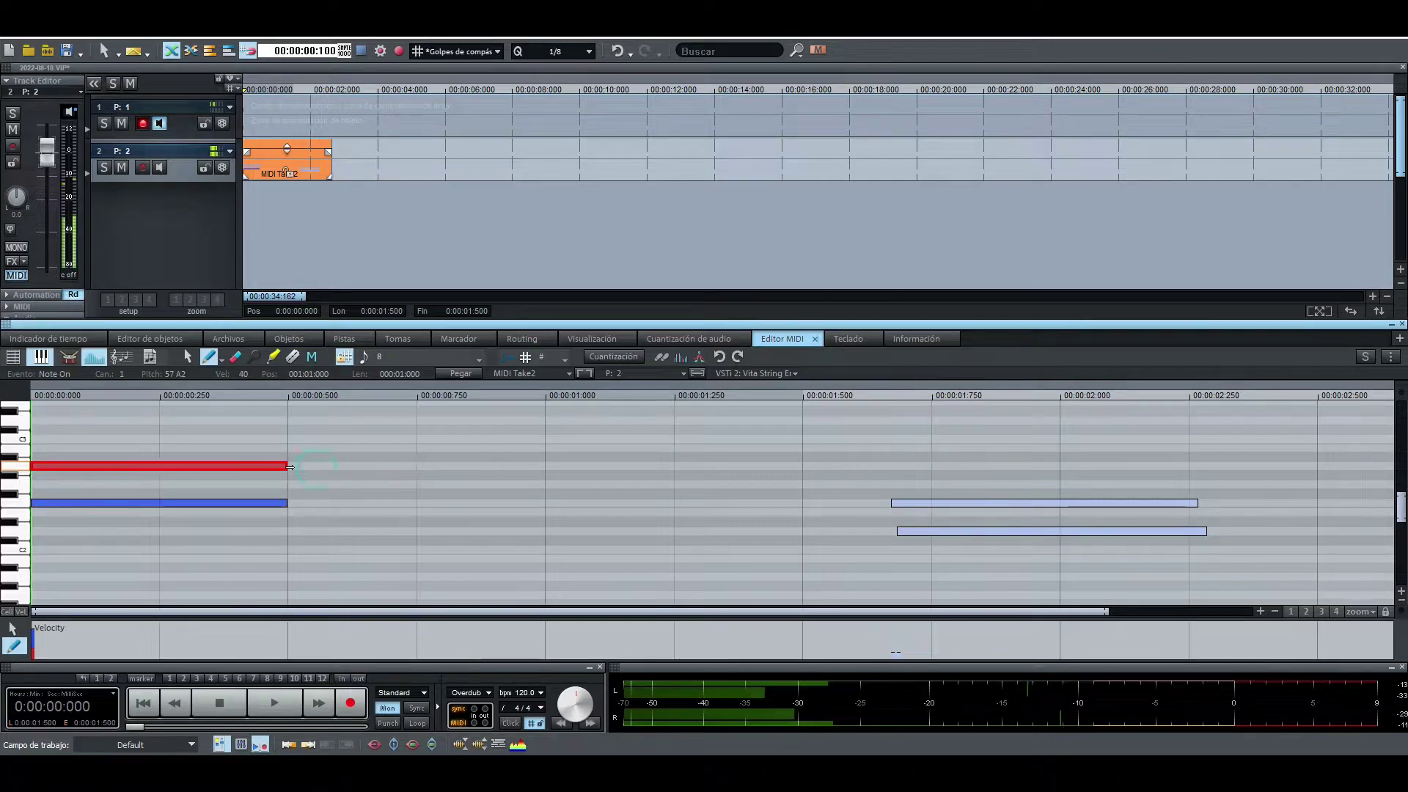
{"action": "left_click", "coordinate": [215, 531]}
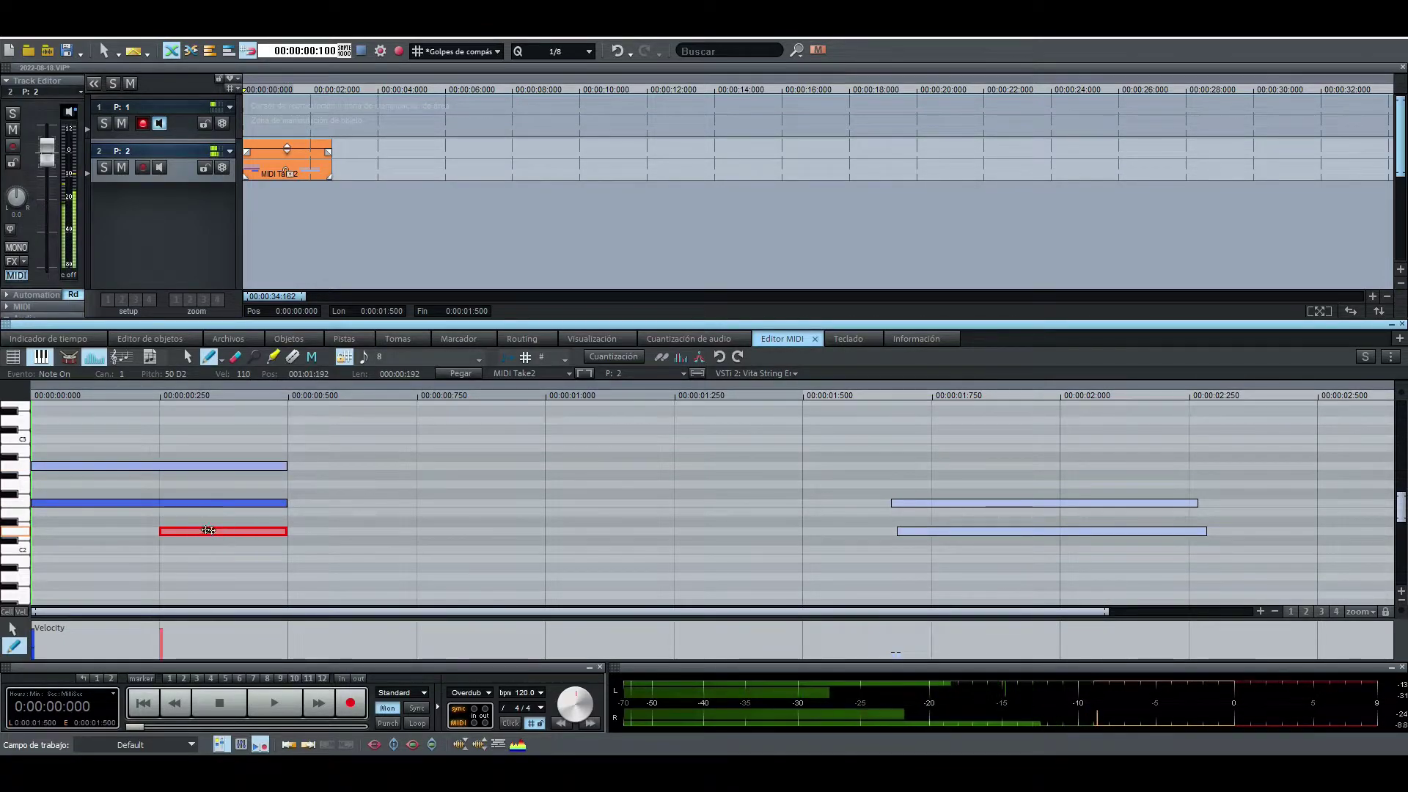
{"action": "left_click_drag", "start_coordinate": [161, 530], "coordinate": [33, 531]}
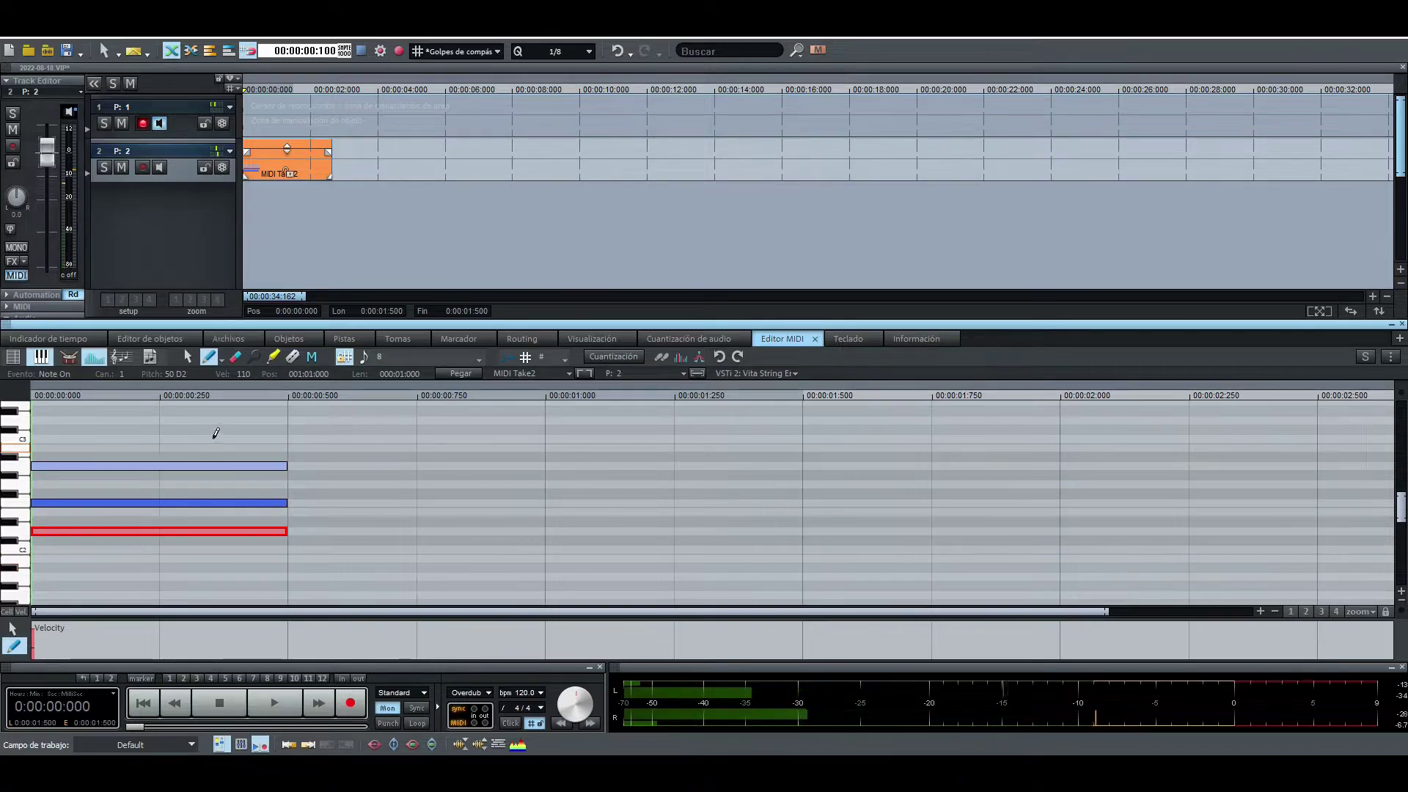
Lengthen all three chord notes to 3 seconds and extend the MIDI Take2 object to 4 seconds.
{"action": "left_click", "coordinate": [188, 357]}
{"action": "mouse_move", "coordinate": [195, 416]}
{"action": "left_mouse_down"}
{"action": "mouse_move", "coordinate": [211, 473]}
{"action": "mouse_move", "coordinate": [802, 465]}
{"action": "mouse_move", "coordinate": [1393, 531]}
{"action": "left_mouse_up"}
{"action": "key", "text": "ctrl+a"}
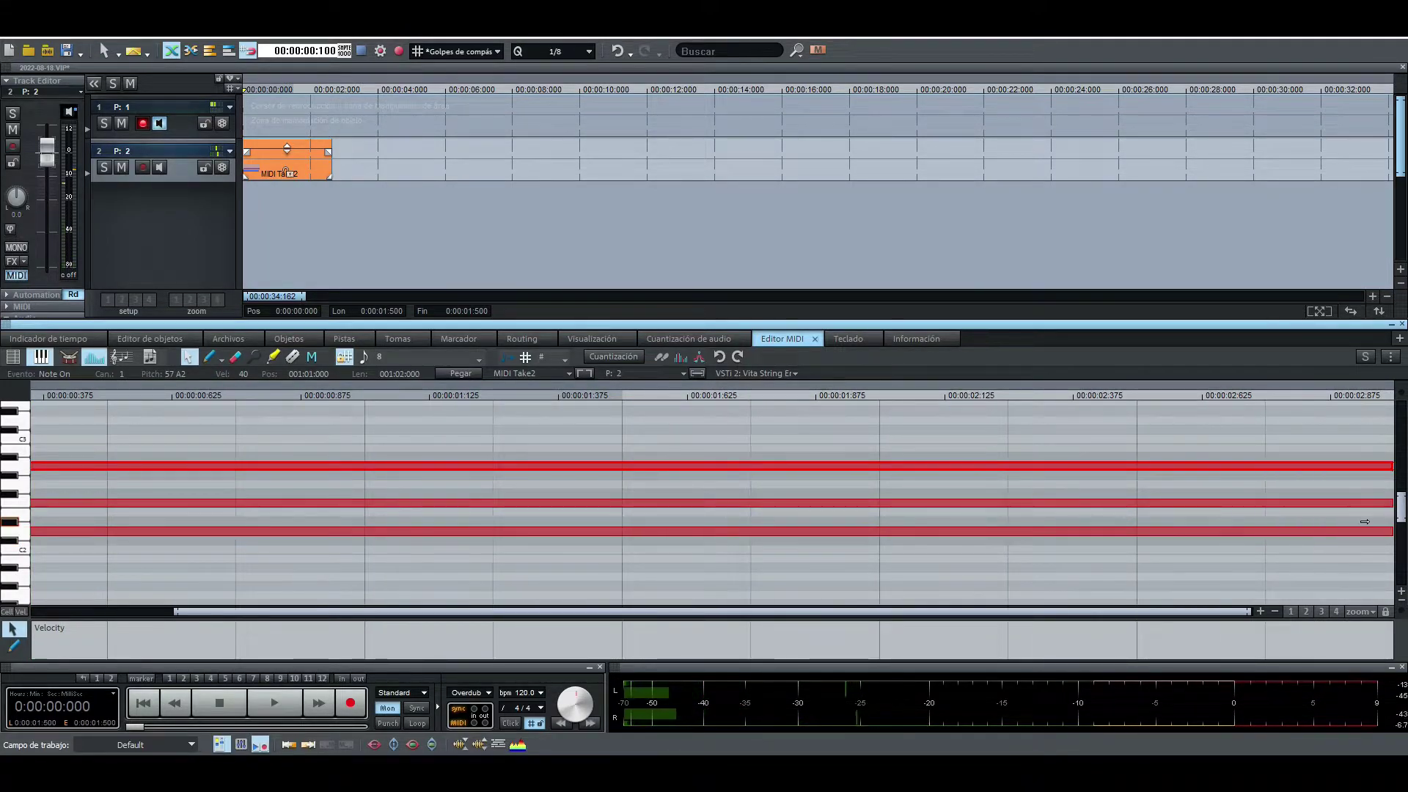
{"action": "left_click", "coordinate": [336, 183]}
{"action": "left_click_drag", "start_coordinate": [337, 183], "coordinate": [377, 175]}
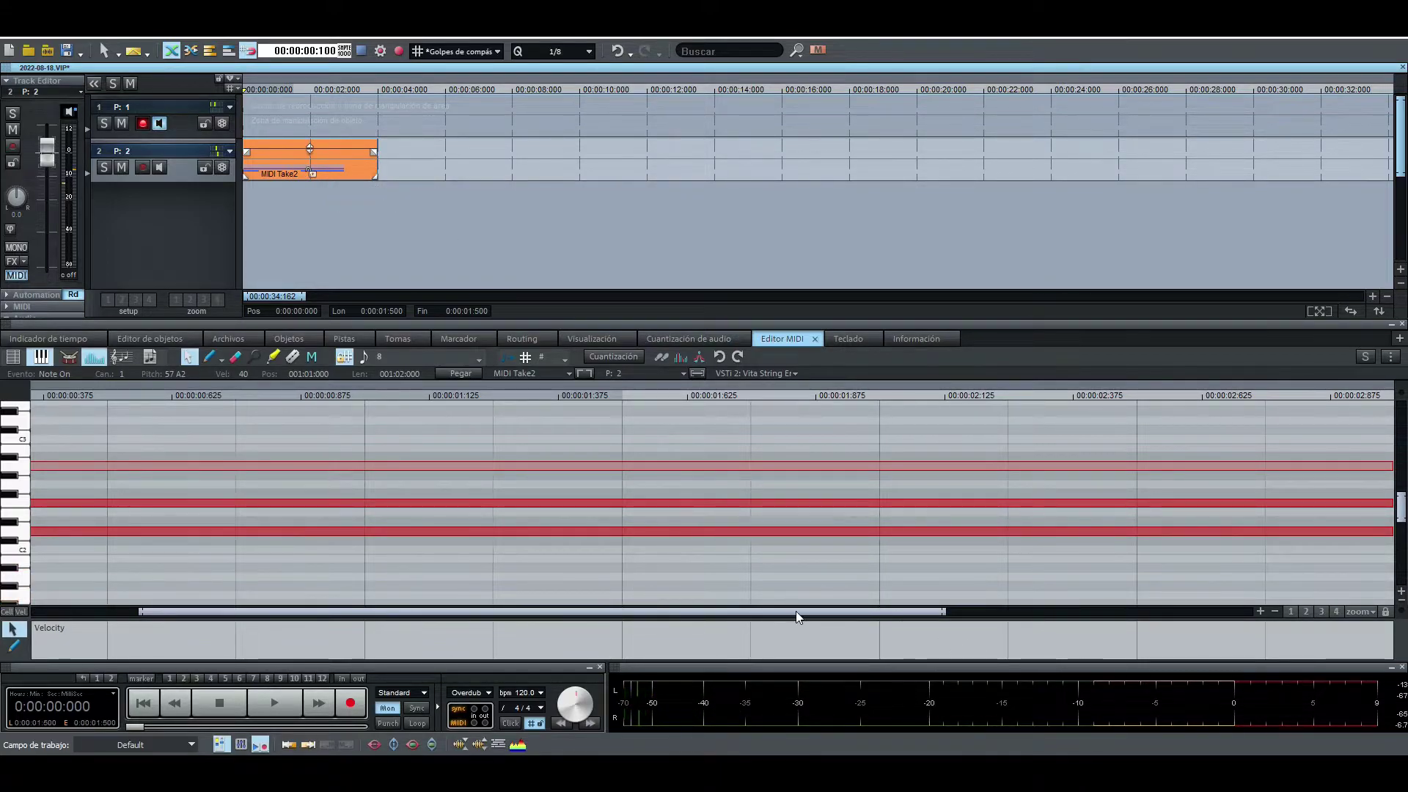
Lengthen all three chord notes to 4 seconds so they fill the MIDI object, and close the MIDI editor.
{"action": "left_click_drag", "start_coordinate": [795, 610], "coordinate": [442, 600]}
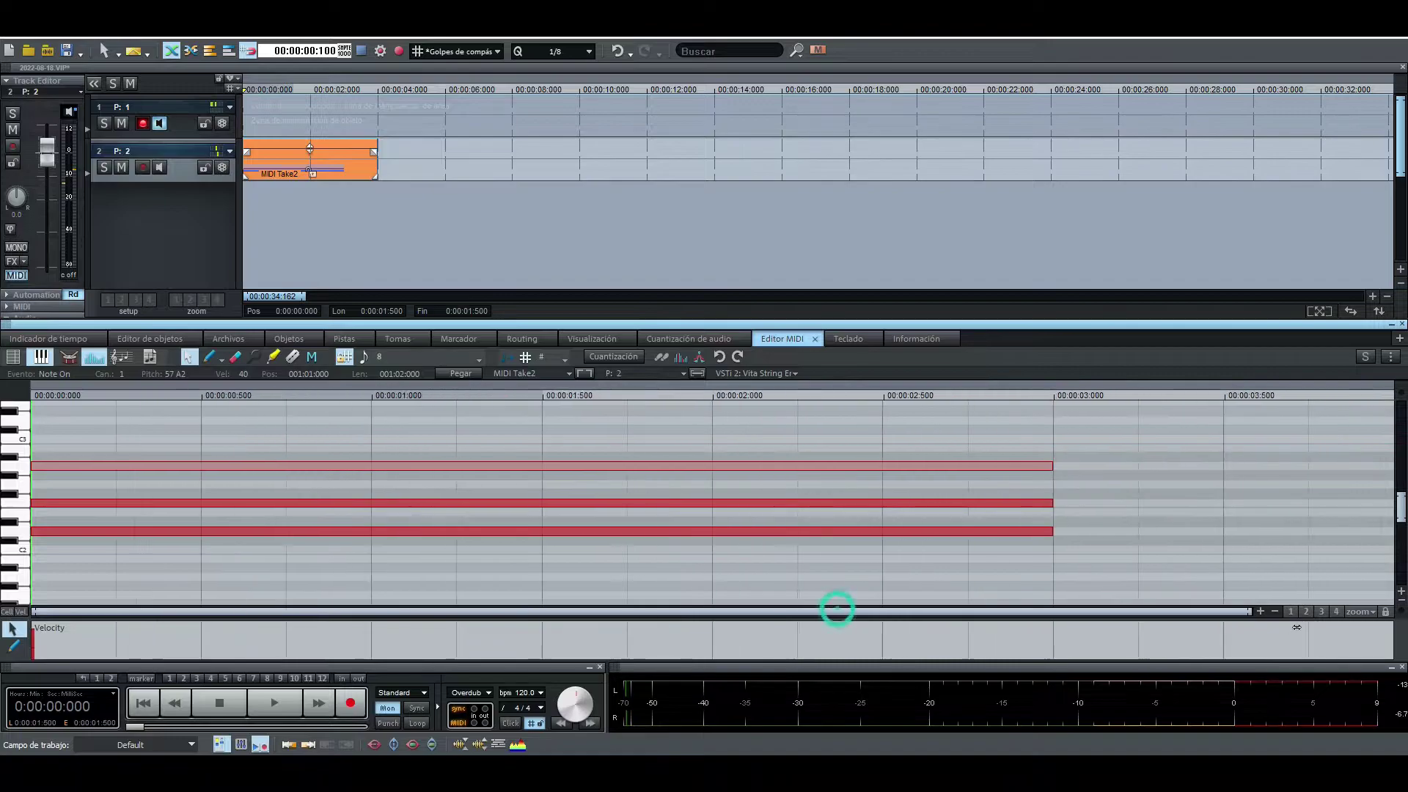
{"action": "left_click_drag", "start_coordinate": [1134, 569], "coordinate": [1062, 442]}
{"action": "left_click_drag", "start_coordinate": [1048, 531], "coordinate": [1389, 531]}
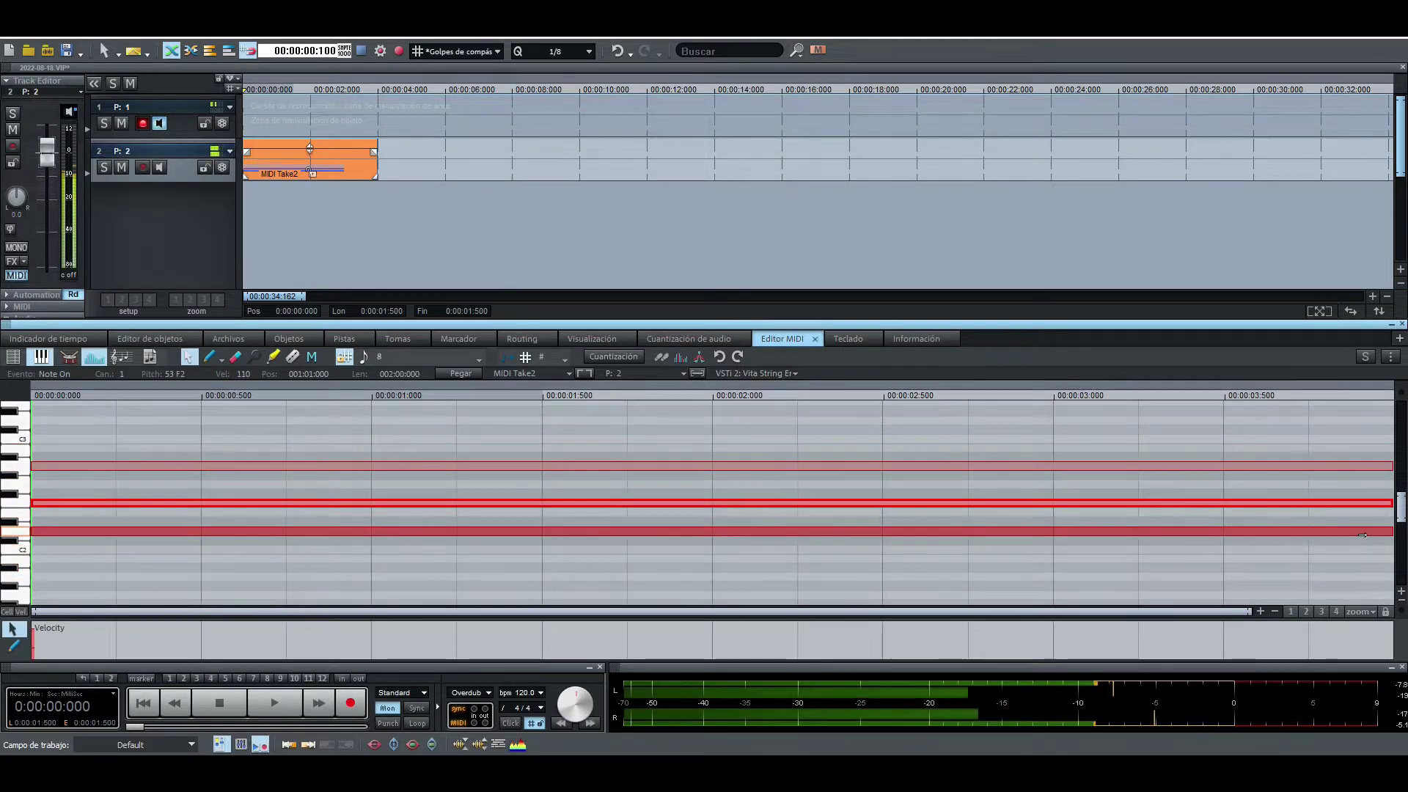
{"action": "left_click", "coordinate": [1391, 323]}
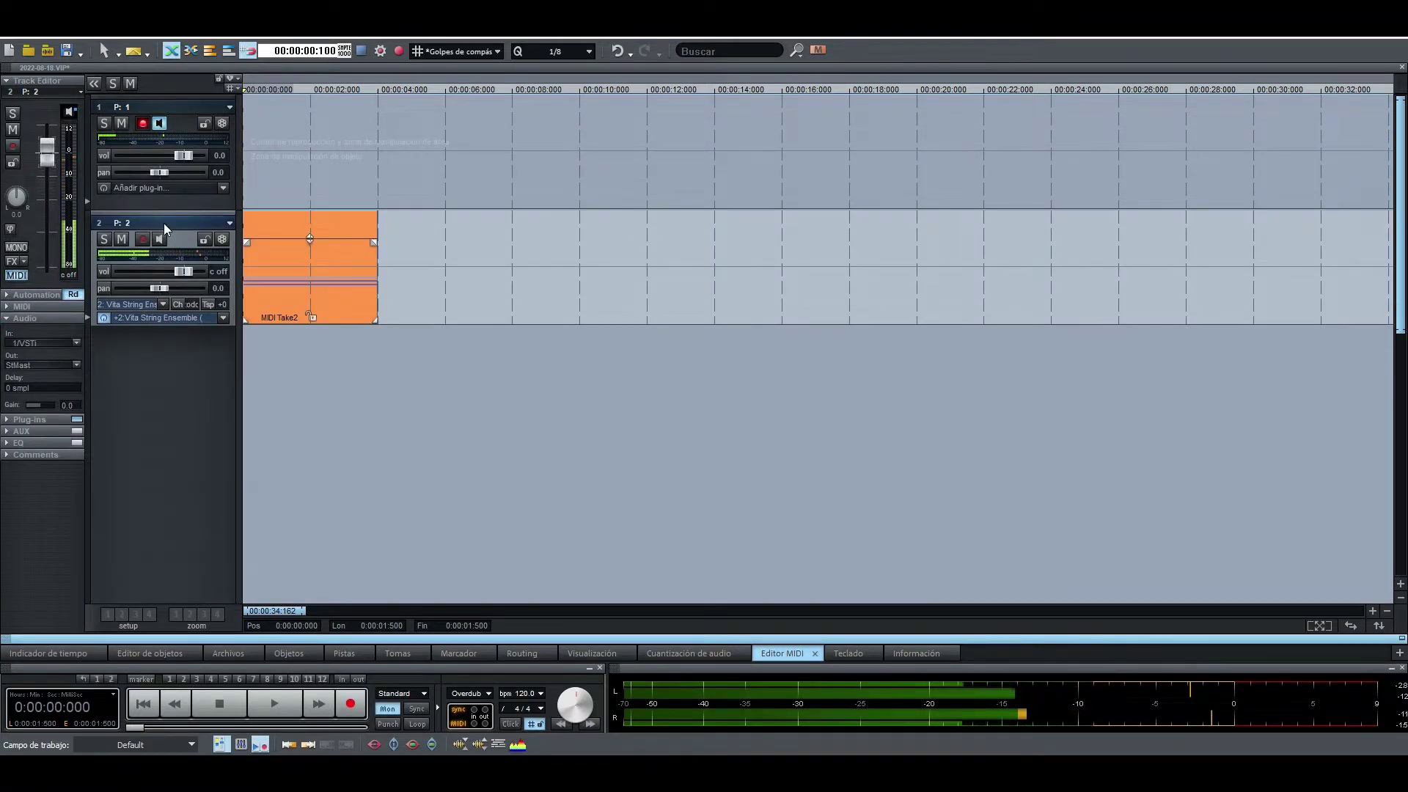
Play back the string chord from the project start and stop playback.
{"action": "key", "text": "space"}
{"action": "key", "text": "space"}
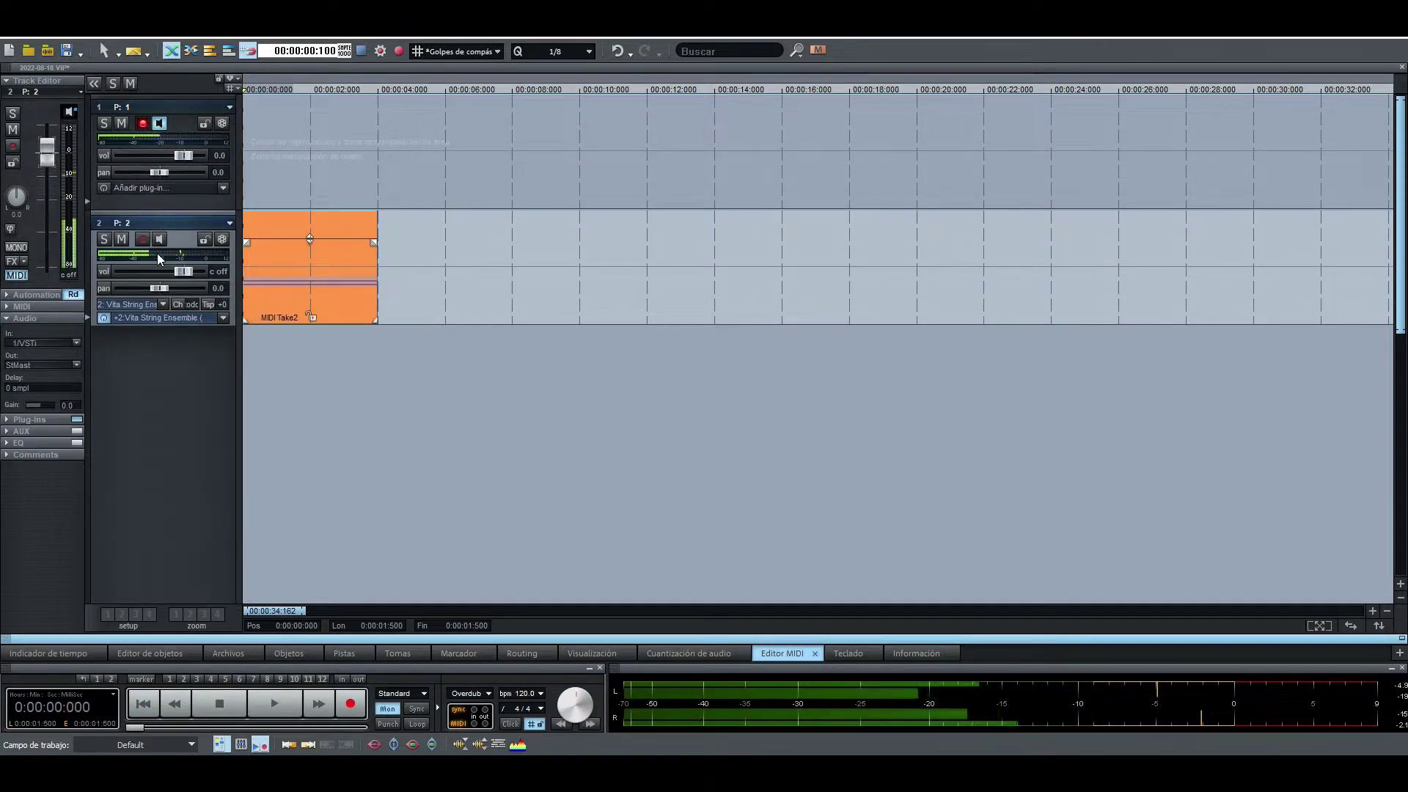
{"action": "key", "text": "space"}
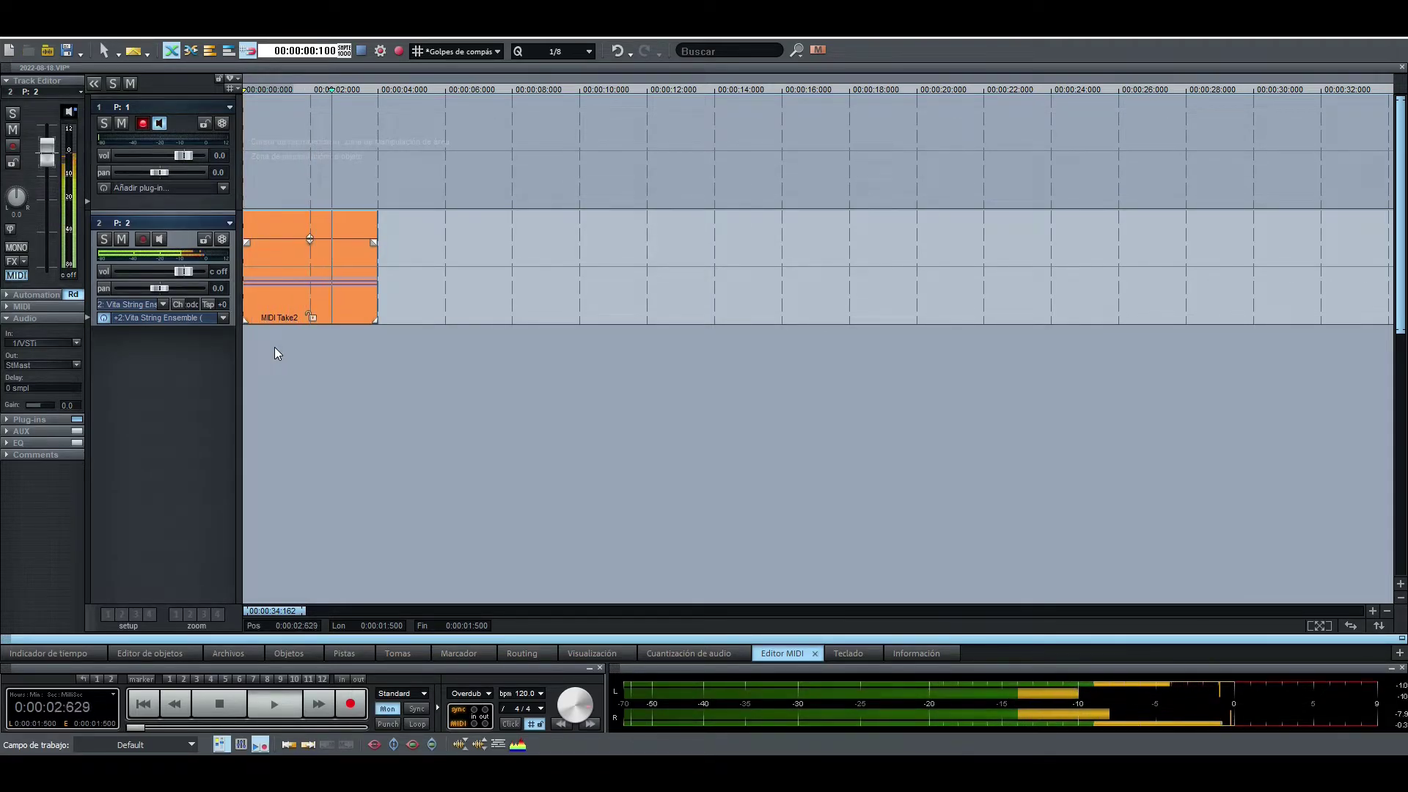
{"action": "key", "text": "space"}
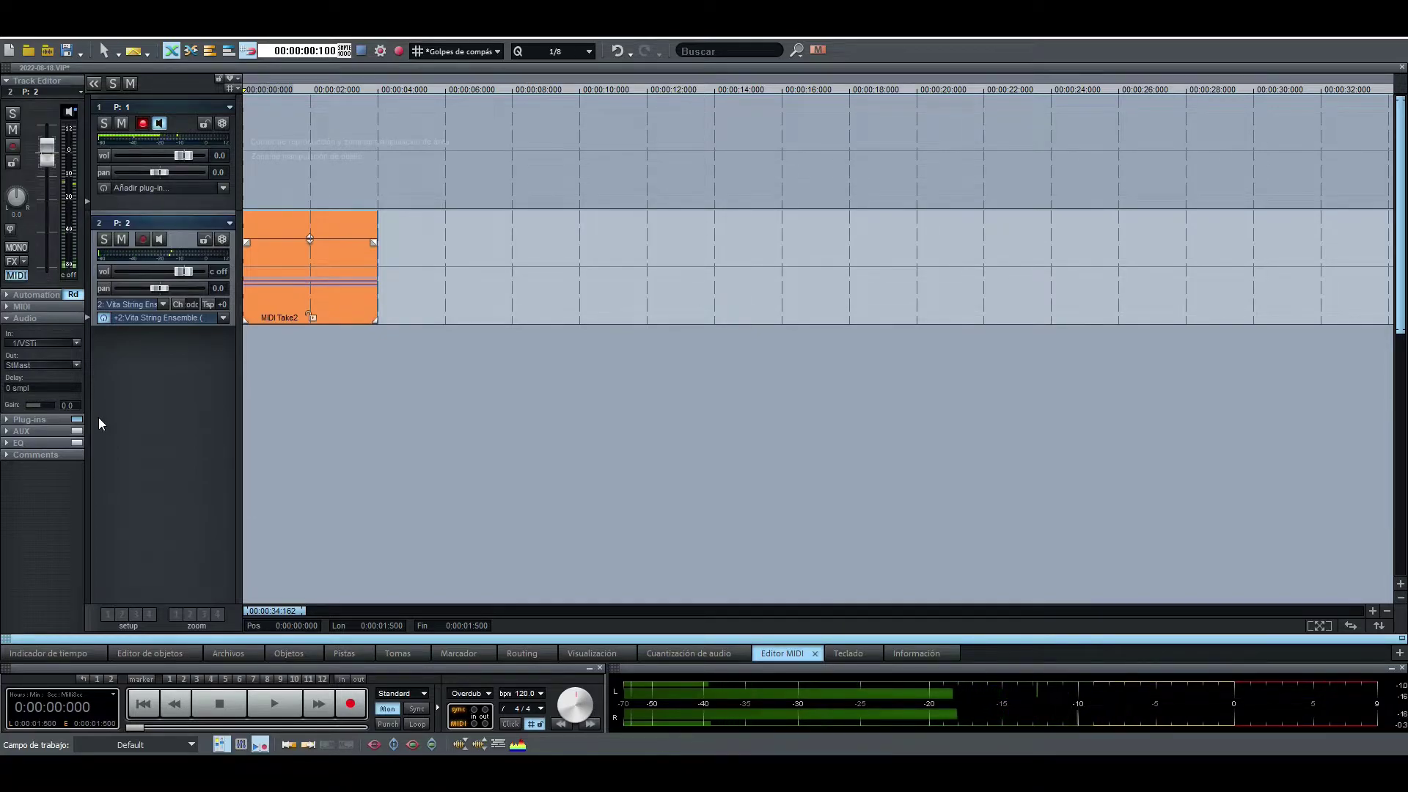
Clone the MIDI Take2 object to the 10-second position on the same track.
{"action": "left_click", "coordinate": [266, 299]}
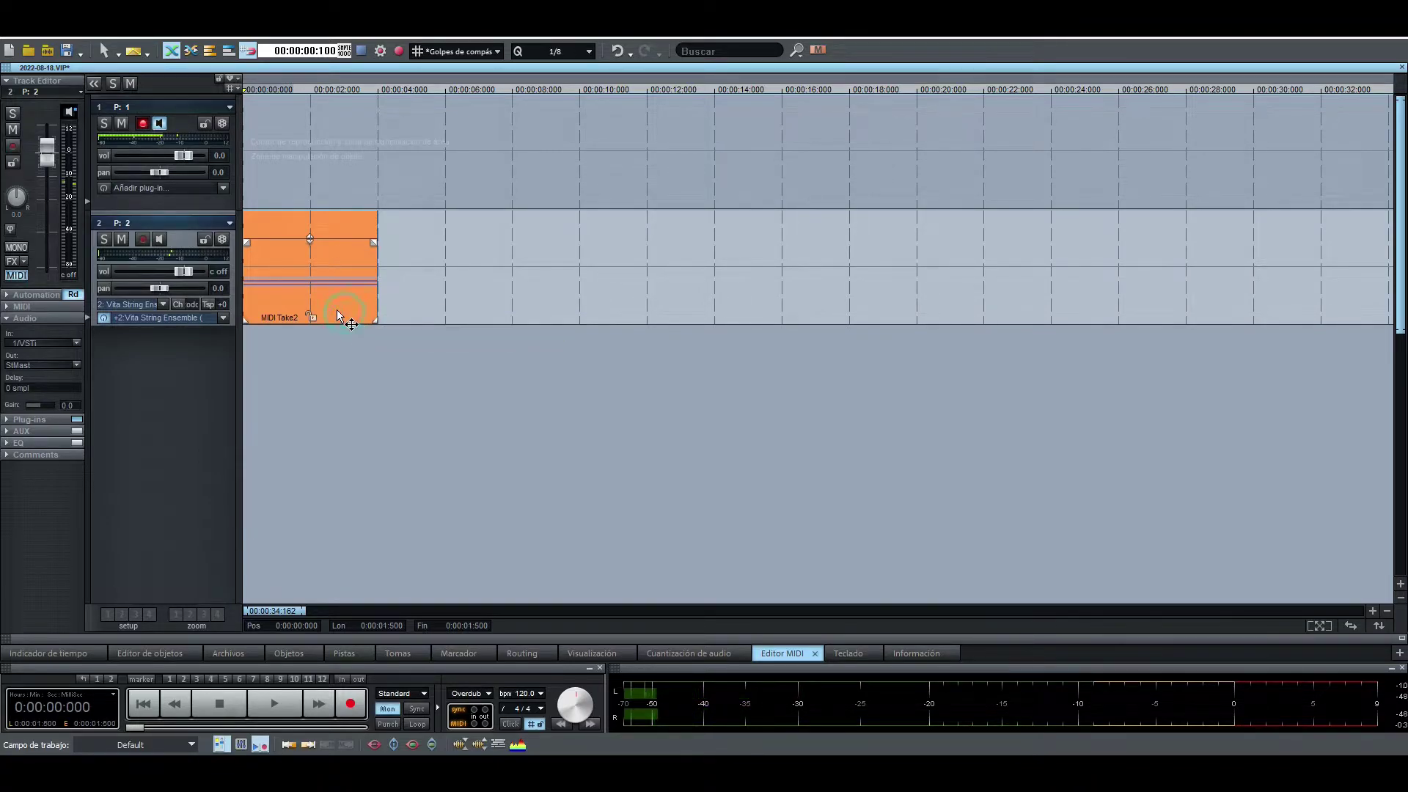
{"action": "left_click_drag", "start_coordinate": [352, 315], "coordinate": [680, 327]}
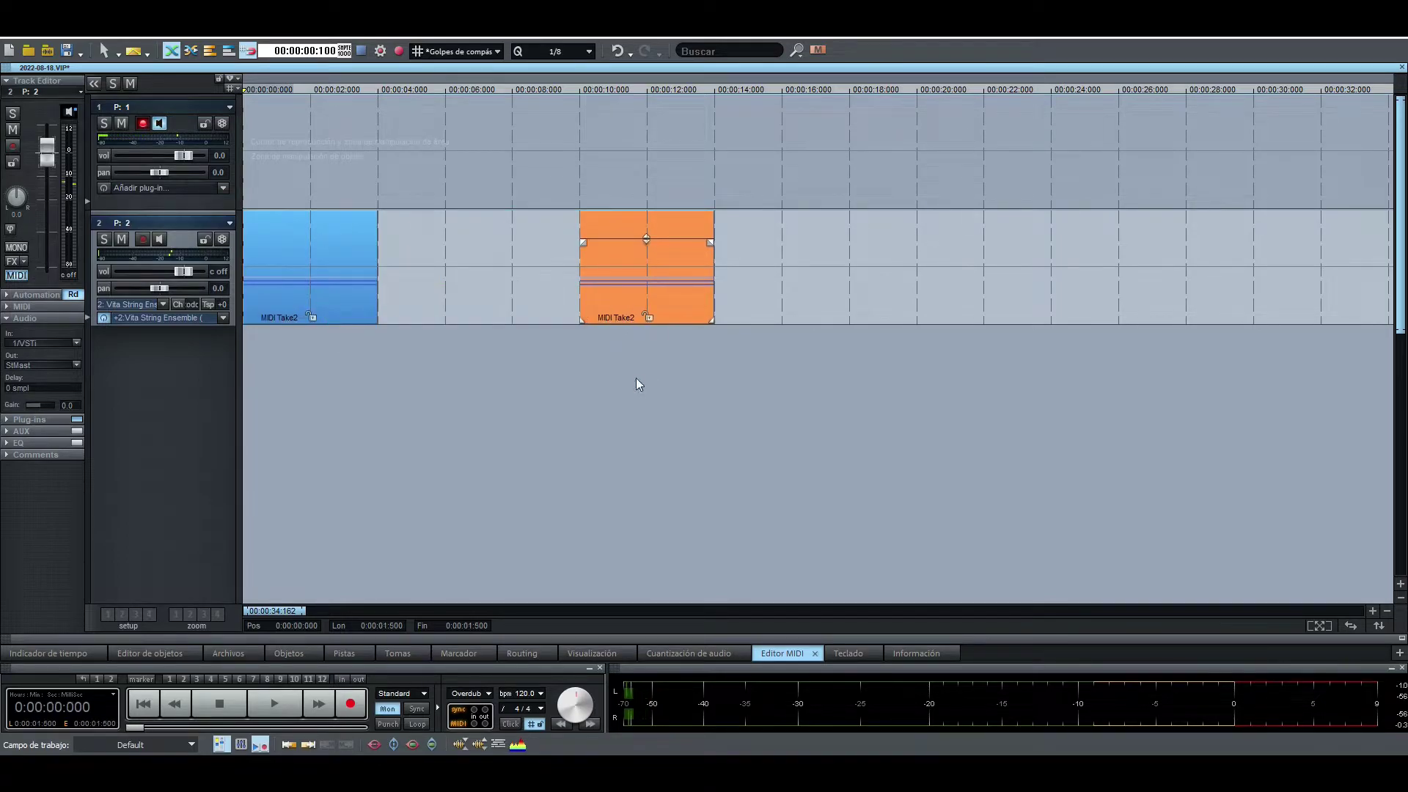
{"action": "left_click", "coordinate": [362, 316]}
{"action": "left_click", "coordinate": [346, 312]}
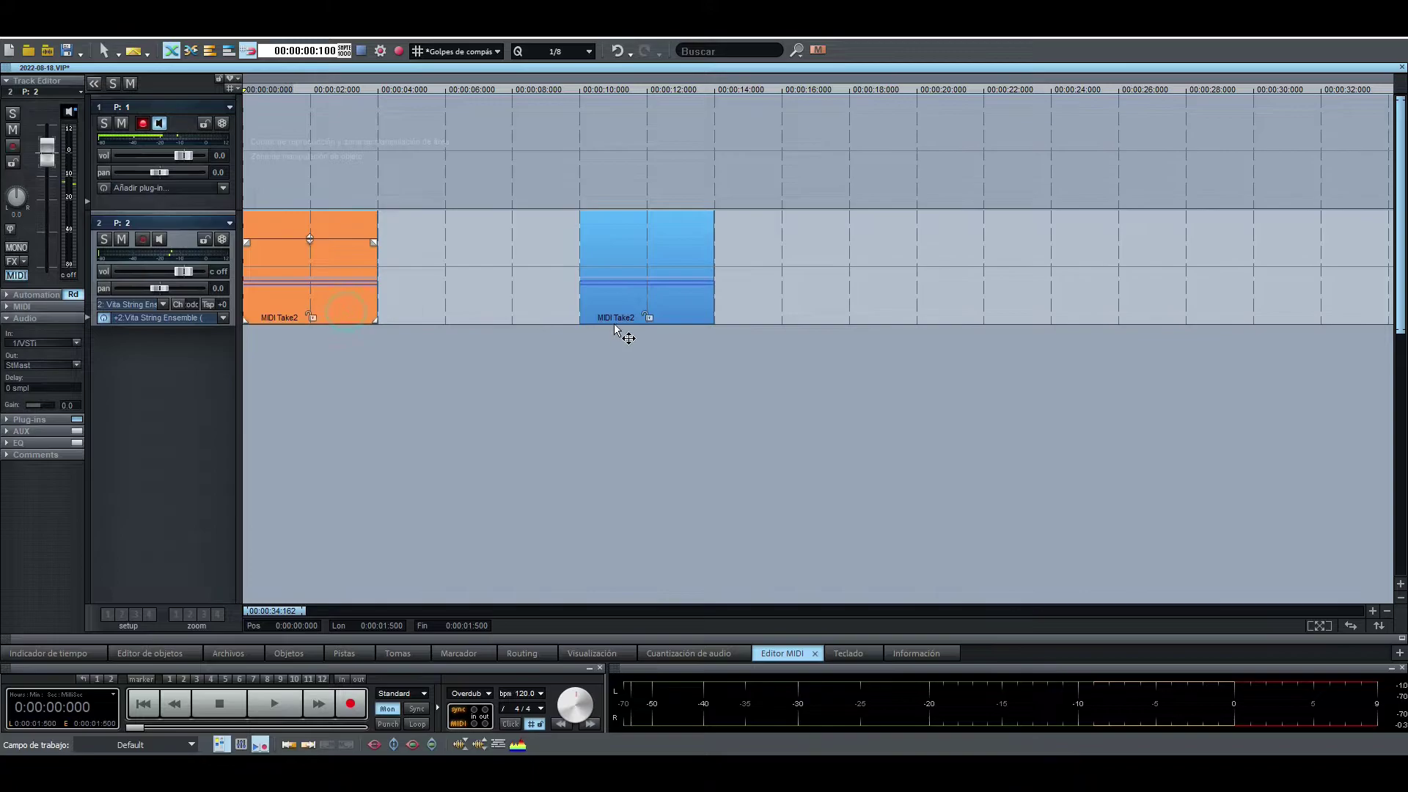
Delete the cloned MIDI Take2 object at 10 seconds.
{"action": "left_click", "coordinate": [610, 315]}
{"action": "left_click", "coordinate": [330, 306]}
{"action": "left_click", "coordinate": [614, 305]}
{"action": "key", "text": "Delete"}
Freeze the MIDI Take2 object into audio and trim its silent tail so it ends at 6 seconds.
{"action": "left_click", "coordinate": [325, 306]}
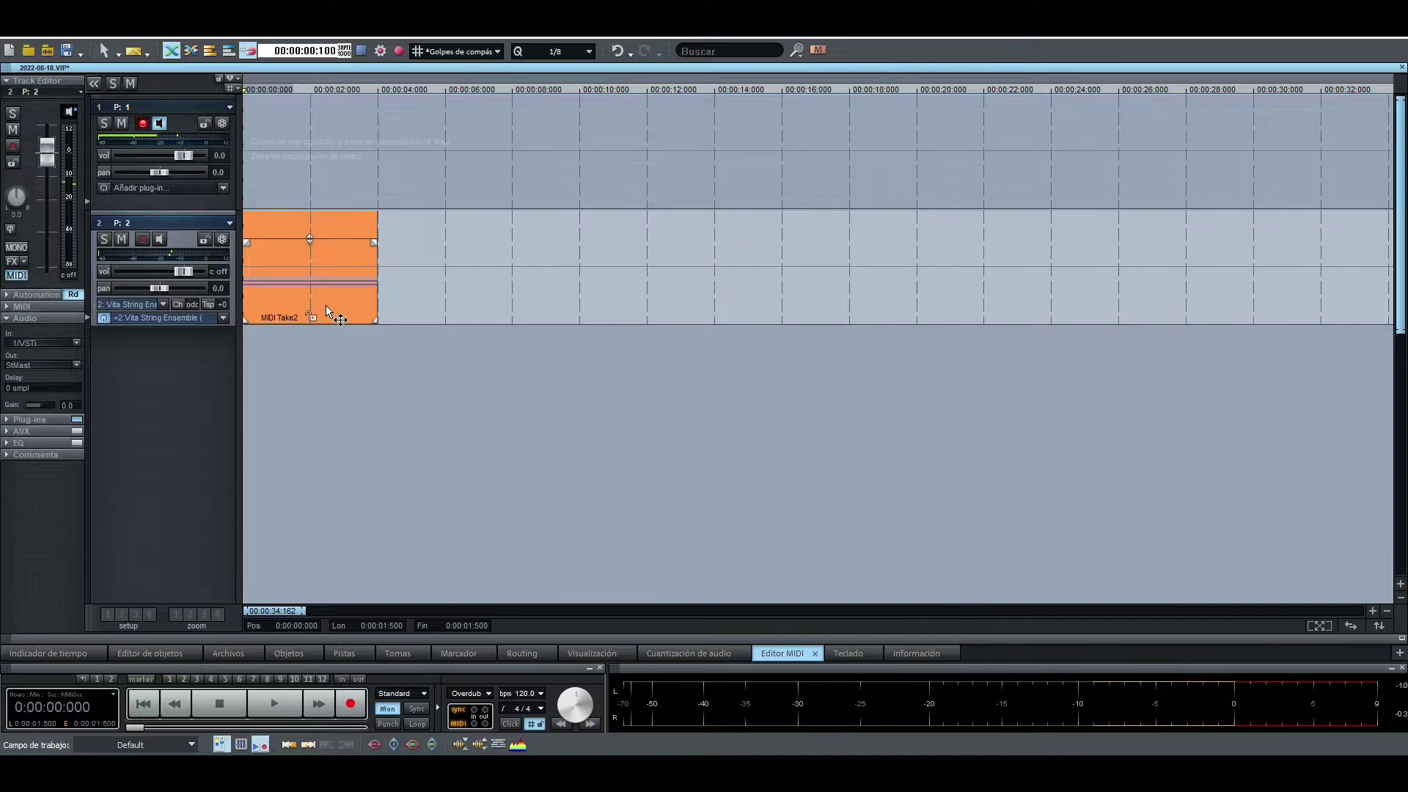
{"action": "key", "text": "ctrl+f"}
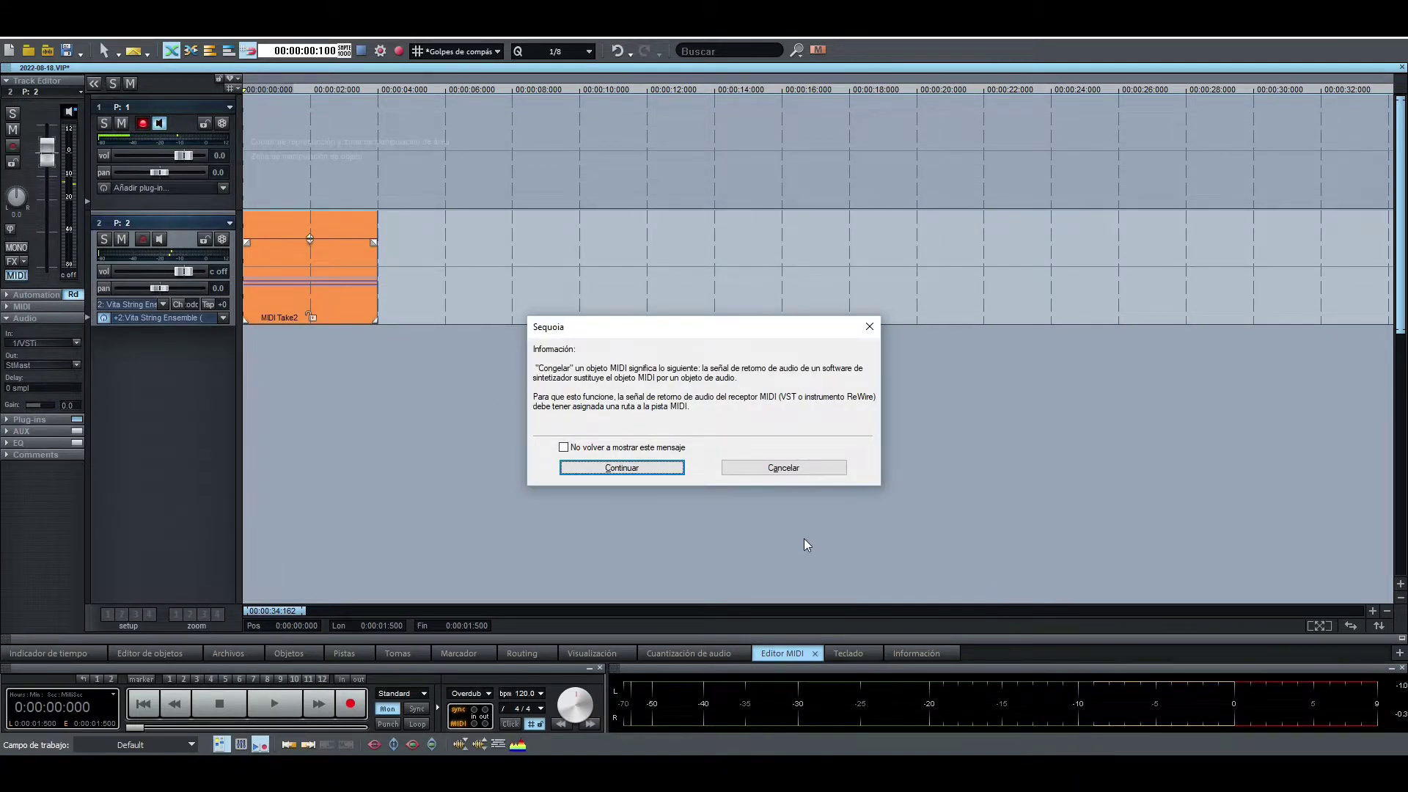
{"action": "left_click", "coordinate": [624, 469]}
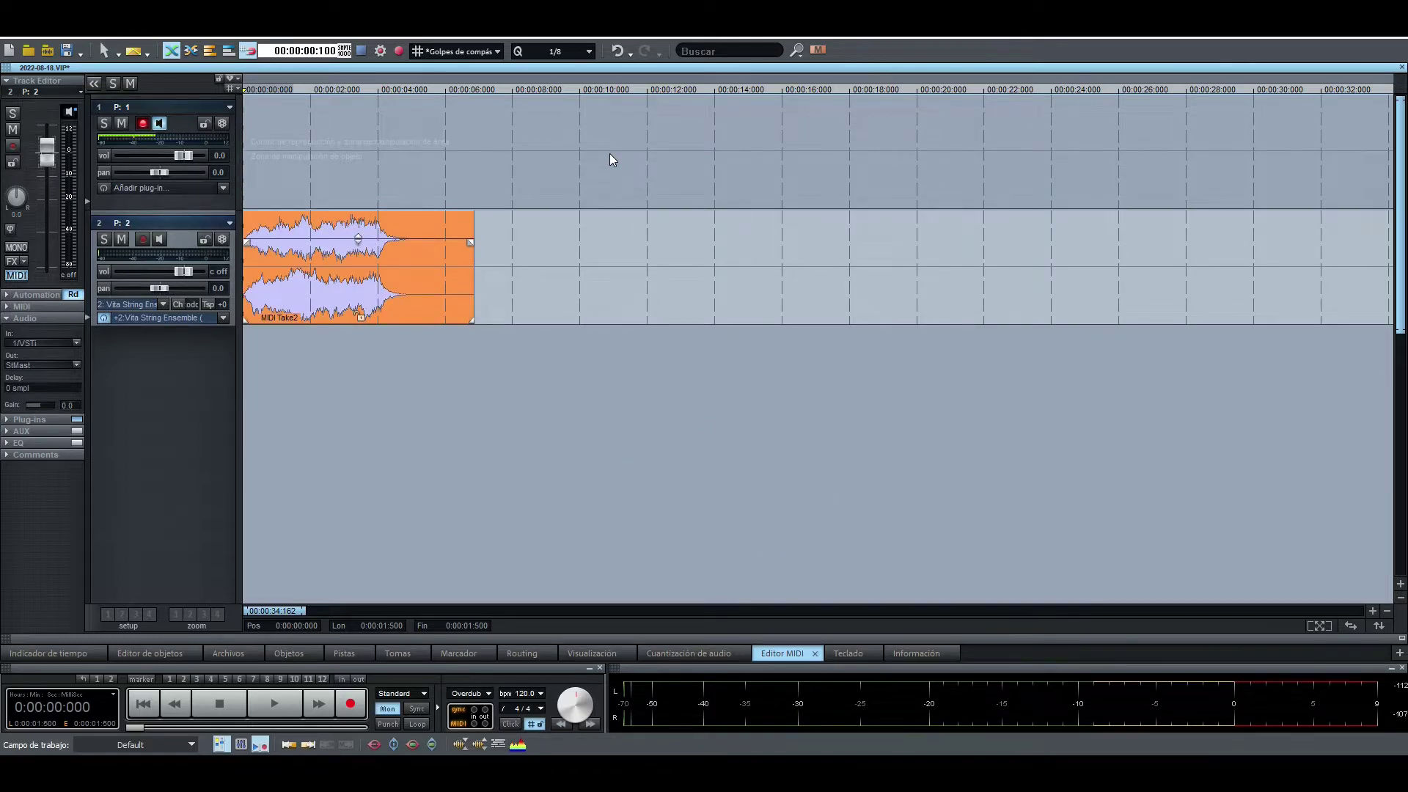
{"action": "left_click_drag", "start_coordinate": [473, 310], "coordinate": [442, 310]}
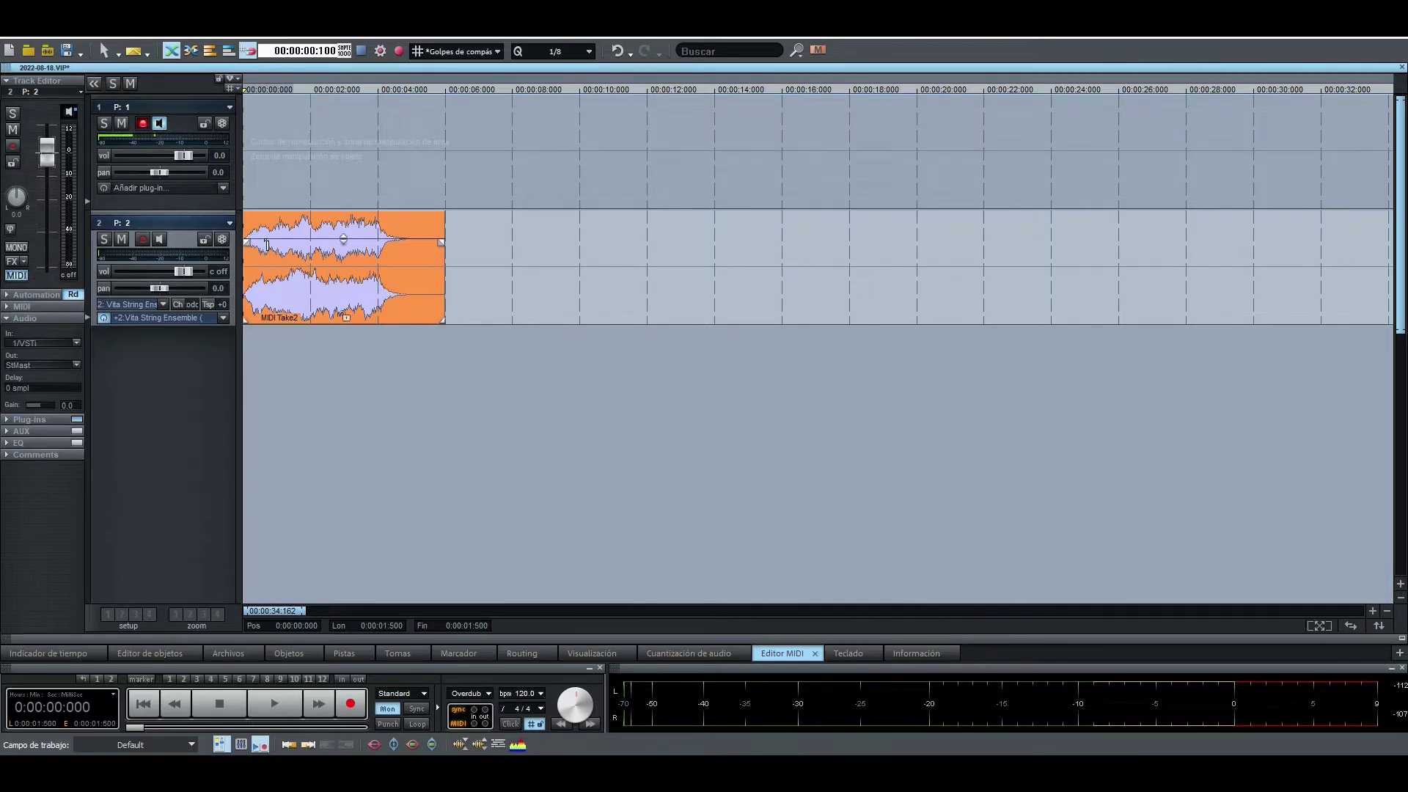
Play back the frozen string audio and lower the MIDI Take2 object's volume.
{"action": "key", "text": "space"}
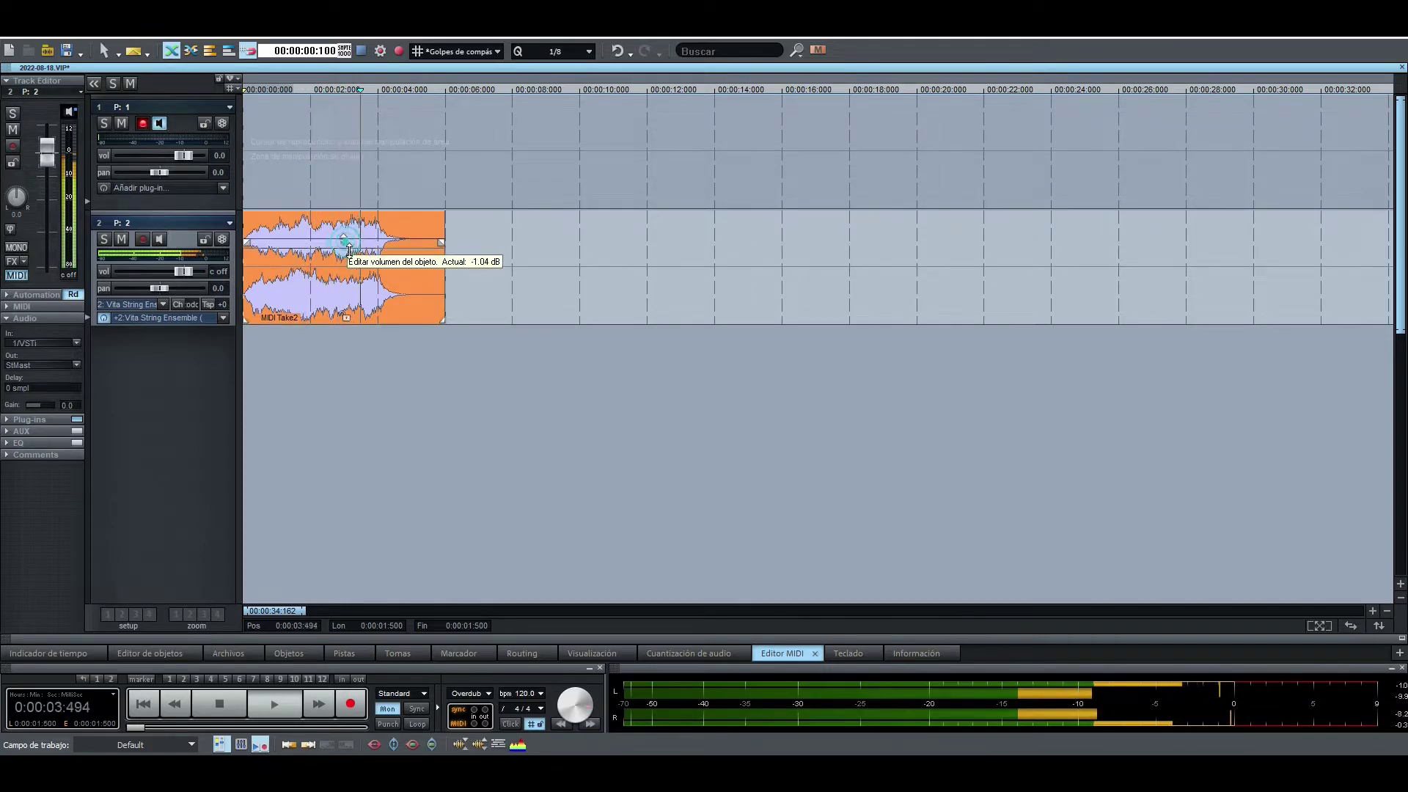
{"action": "left_click_drag", "start_coordinate": [348, 260], "coordinate": [349, 262]}
{"action": "key", "text": "space"}
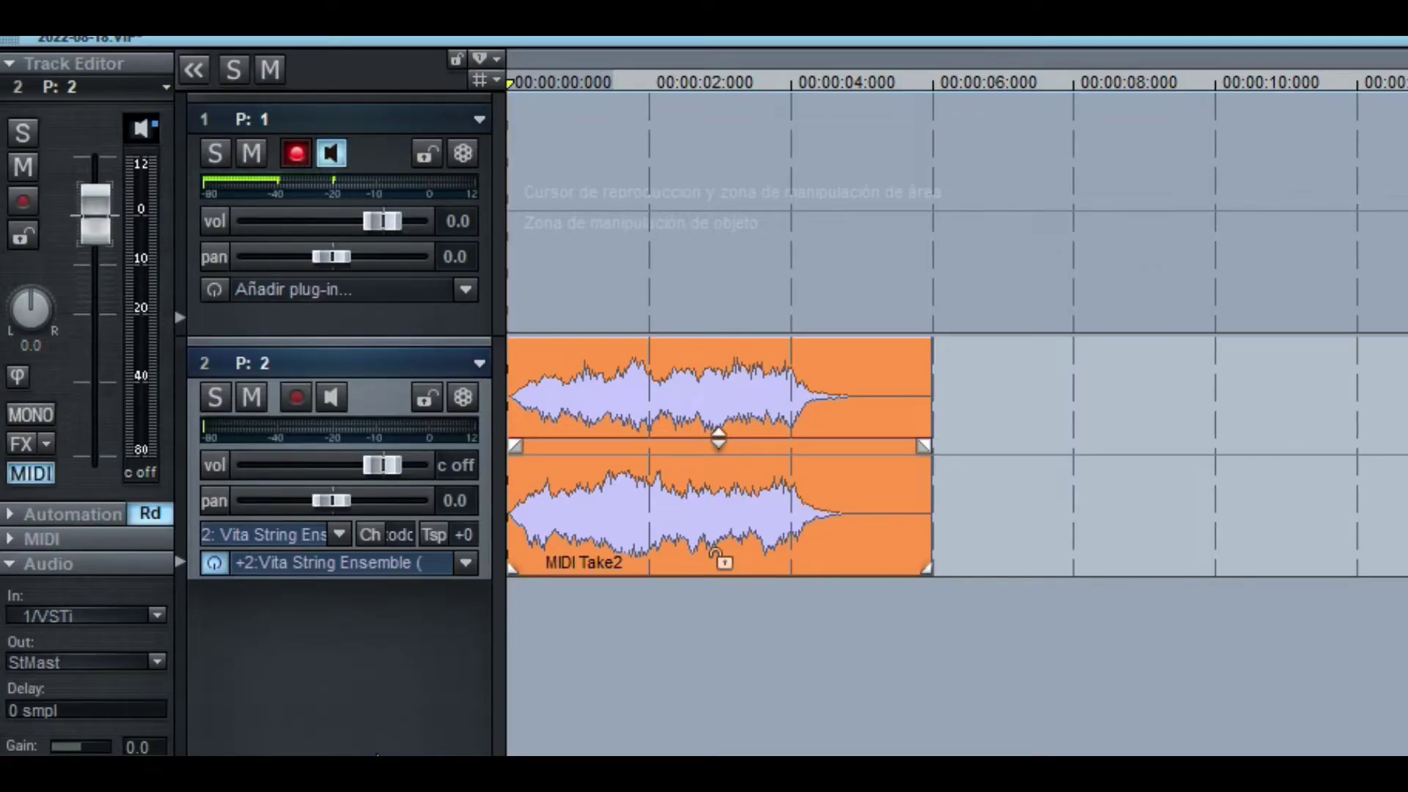
Insert a new track below the string instrument track and select it.
{"action": "left_click", "coordinate": [629, 511]}
{"action": "left_click", "coordinate": [338, 641]}
{"action": "right_click", "coordinate": [282, 672]}
{"action": "left_click", "coordinate": [327, 697]}
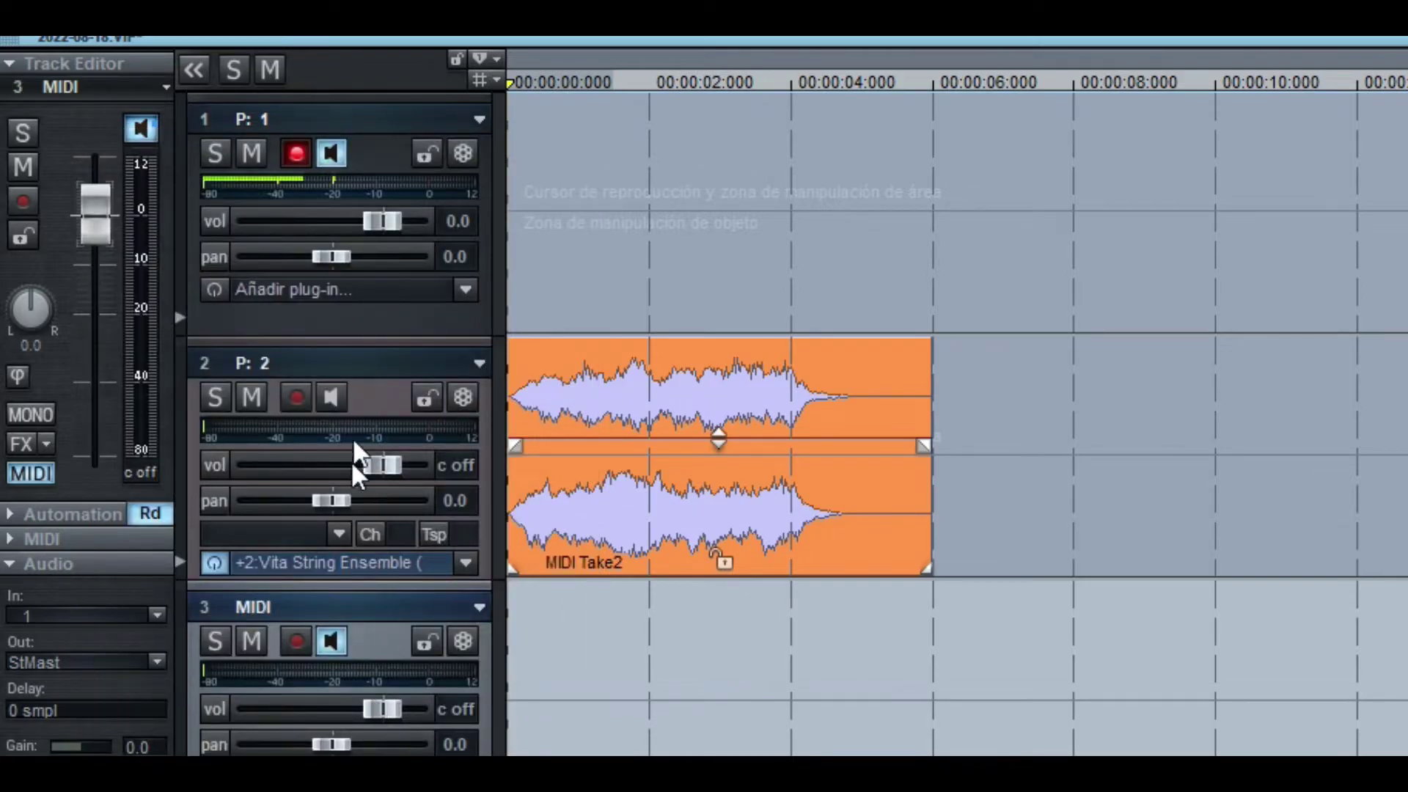
{"action": "left_click", "coordinate": [376, 635]}
{"action": "left_click", "coordinate": [382, 638]}
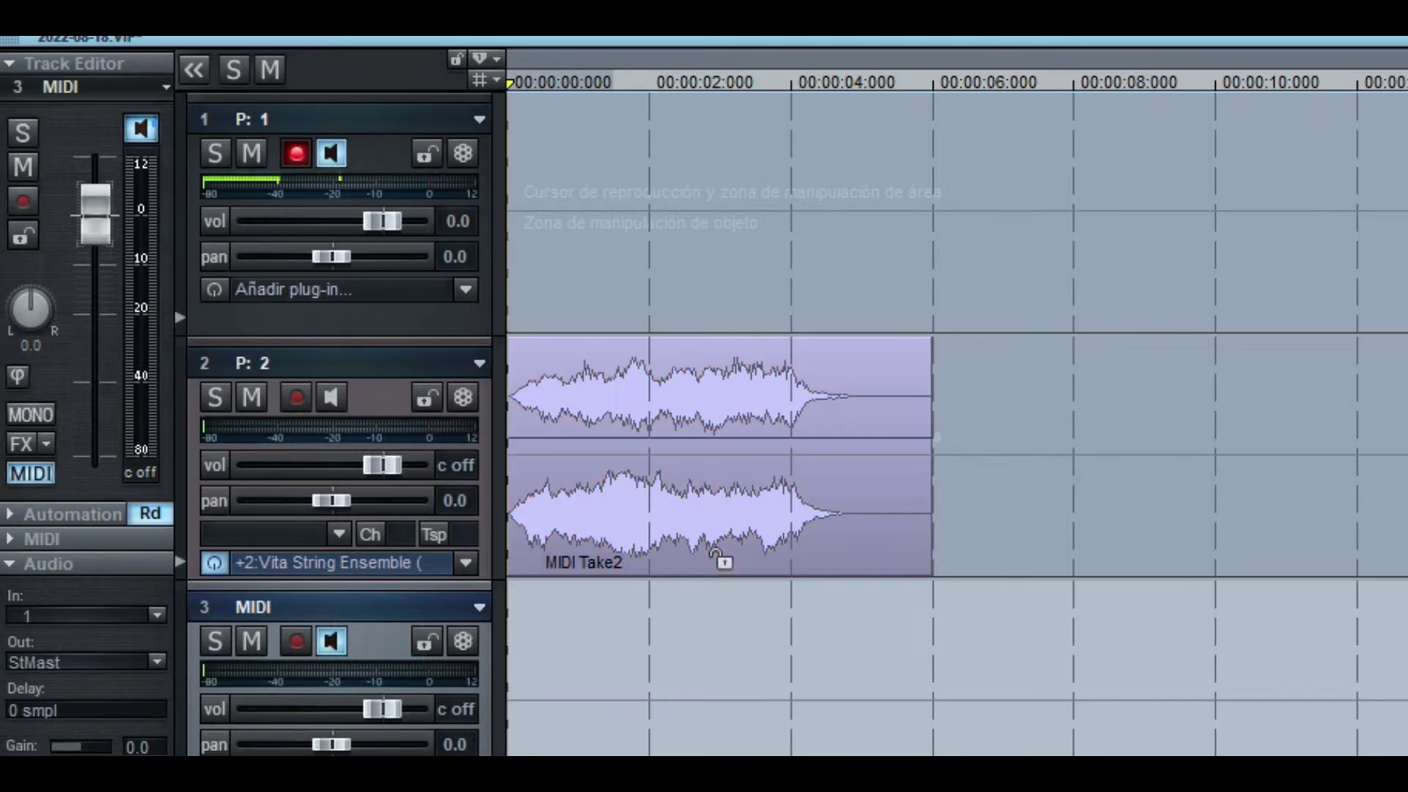
Set the new track to audio recording without a VSTi, and switch record arming from it back to track 1.
{"action": "left_click", "coordinate": [330, 747]}
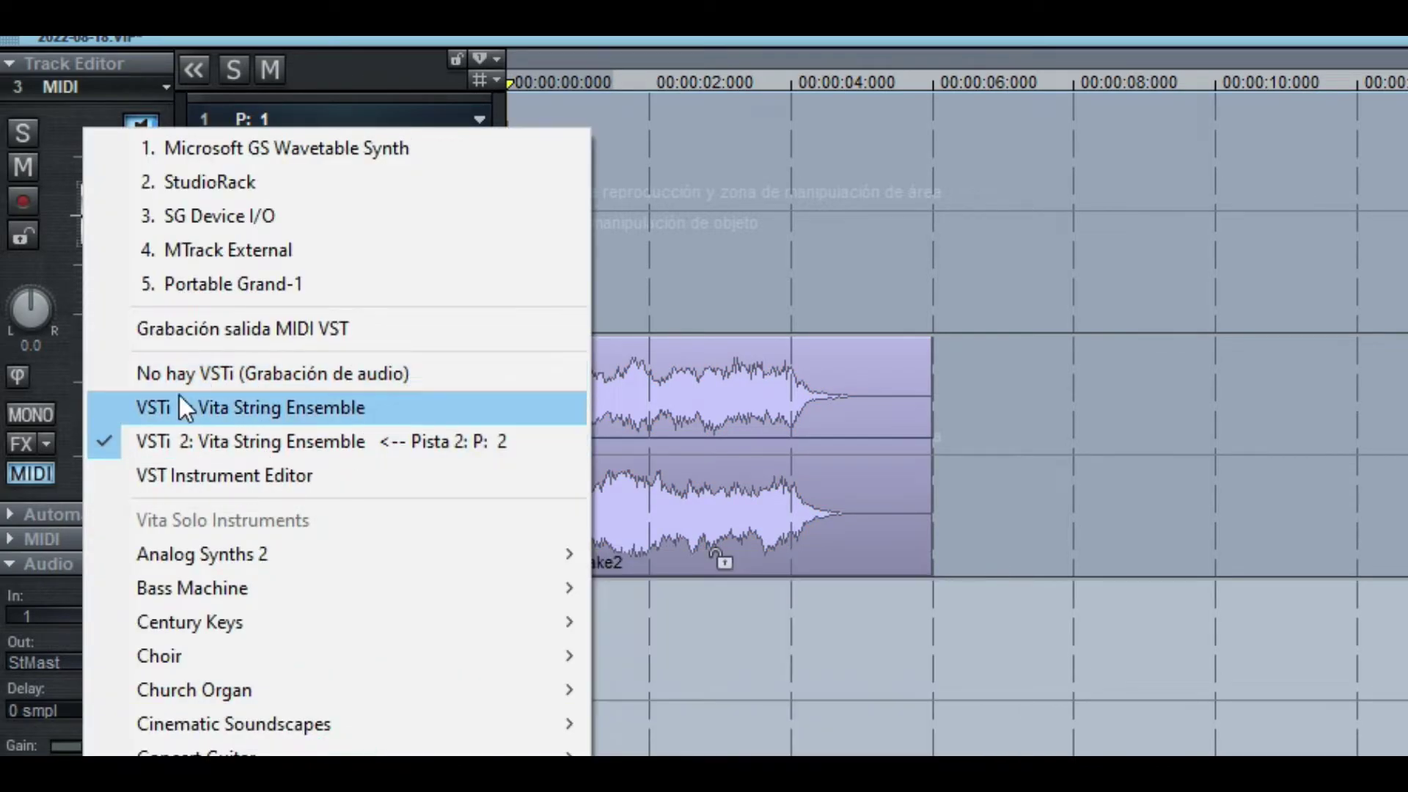
{"action": "left_click", "coordinate": [226, 377]}
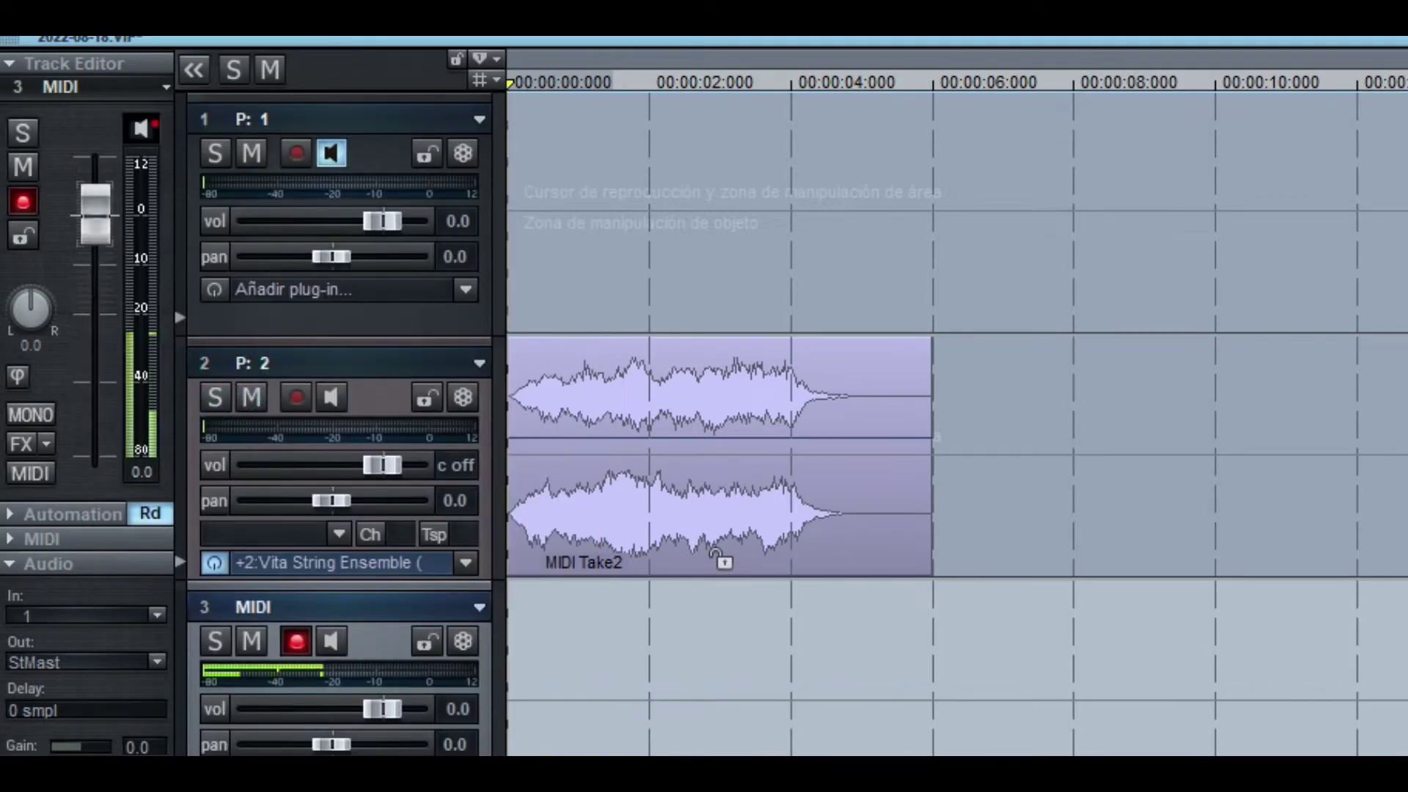
{"action": "left_click", "coordinate": [301, 640]}
{"action": "left_click", "coordinate": [296, 155]}
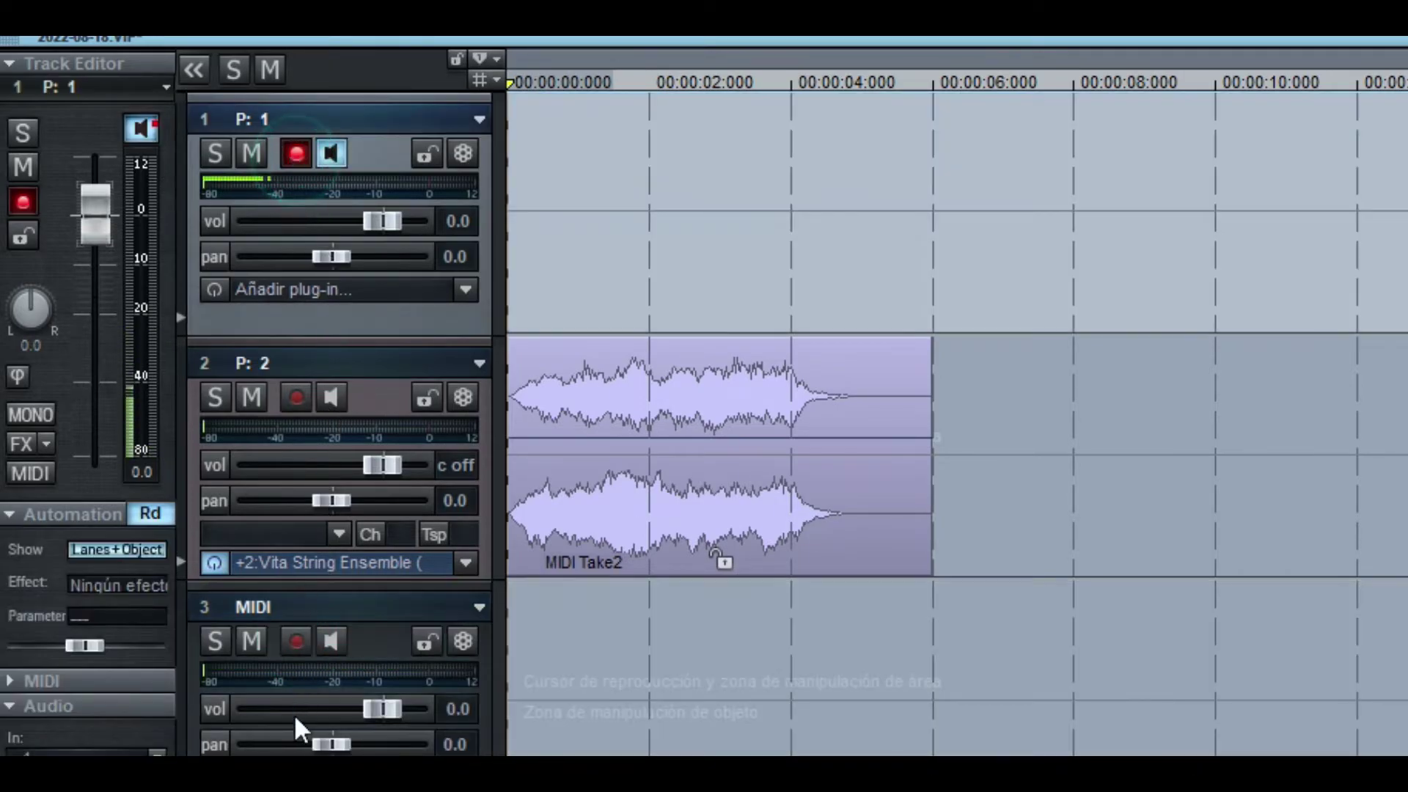
Move the frozen MIDI Take2 object from track 2 down to track 3, keeping its start at 00:00:00:000.
{"action": "left_click", "coordinate": [373, 642]}
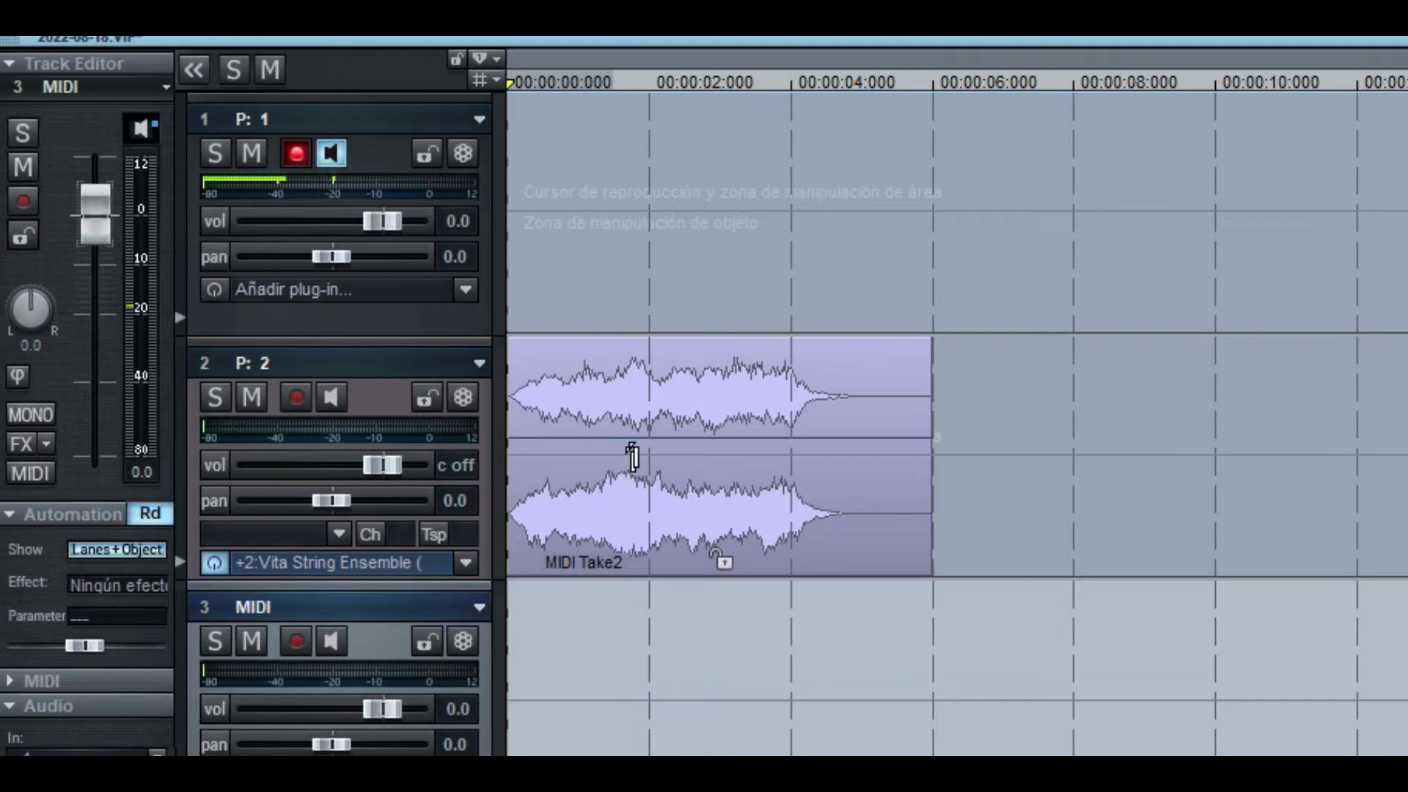
{"action": "key", "text": "space"}
{"action": "left_click", "coordinate": [607, 541]}
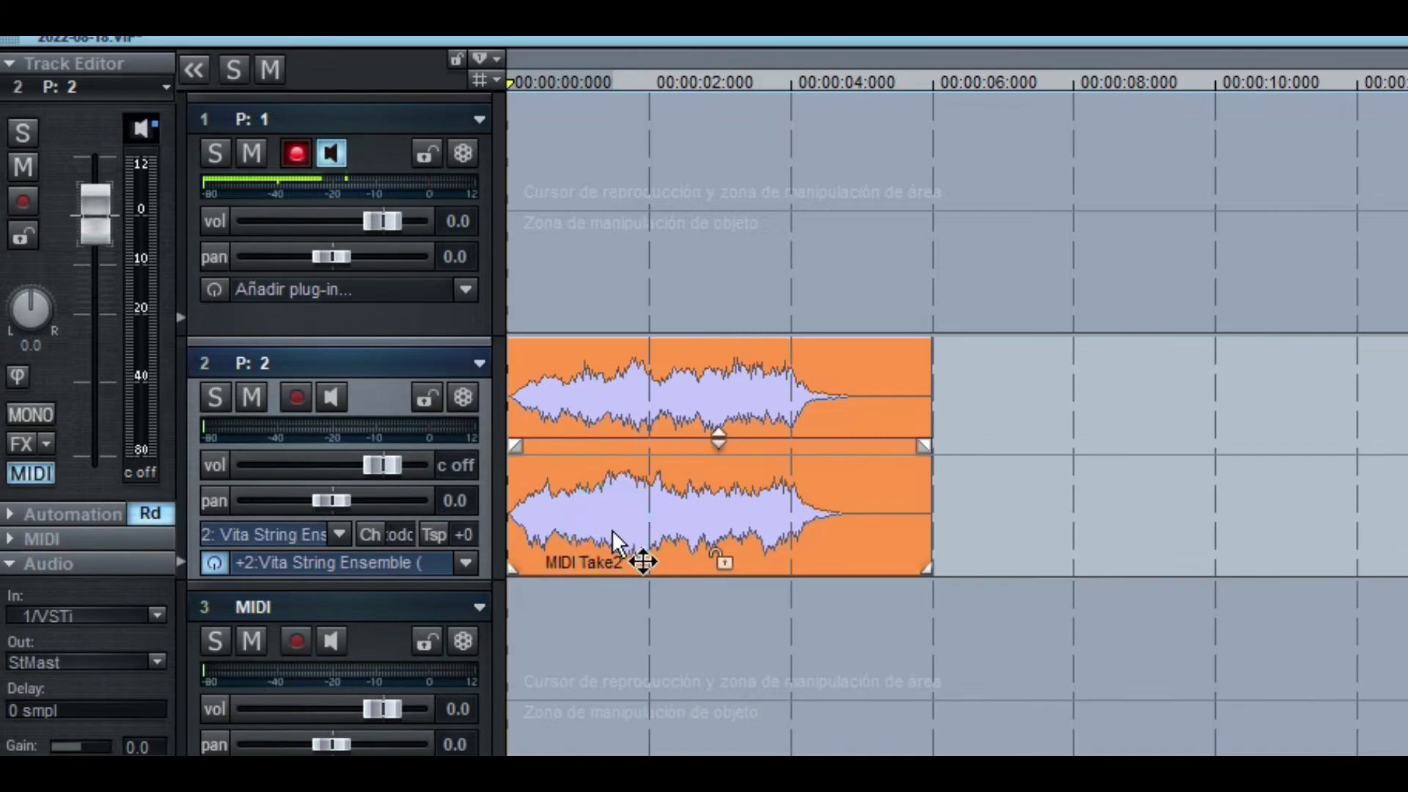
{"action": "left_click_drag", "start_coordinate": [605, 540], "coordinate": [596, 625]}
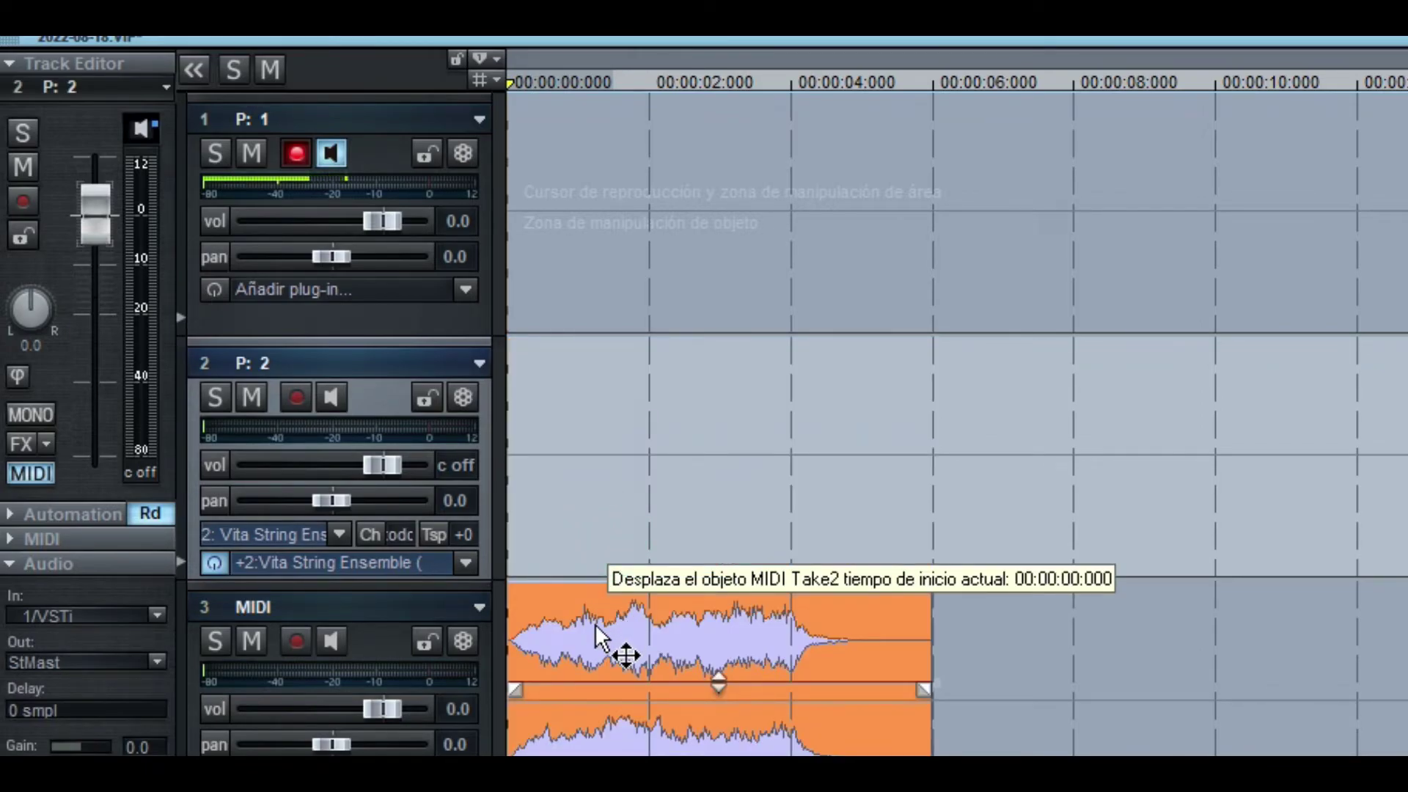
{"action": "left_click_drag", "start_coordinate": [595, 623], "coordinate": [596, 623]}
Rename track 3 as "Sttring".
{"action": "left_click", "coordinate": [384, 640]}
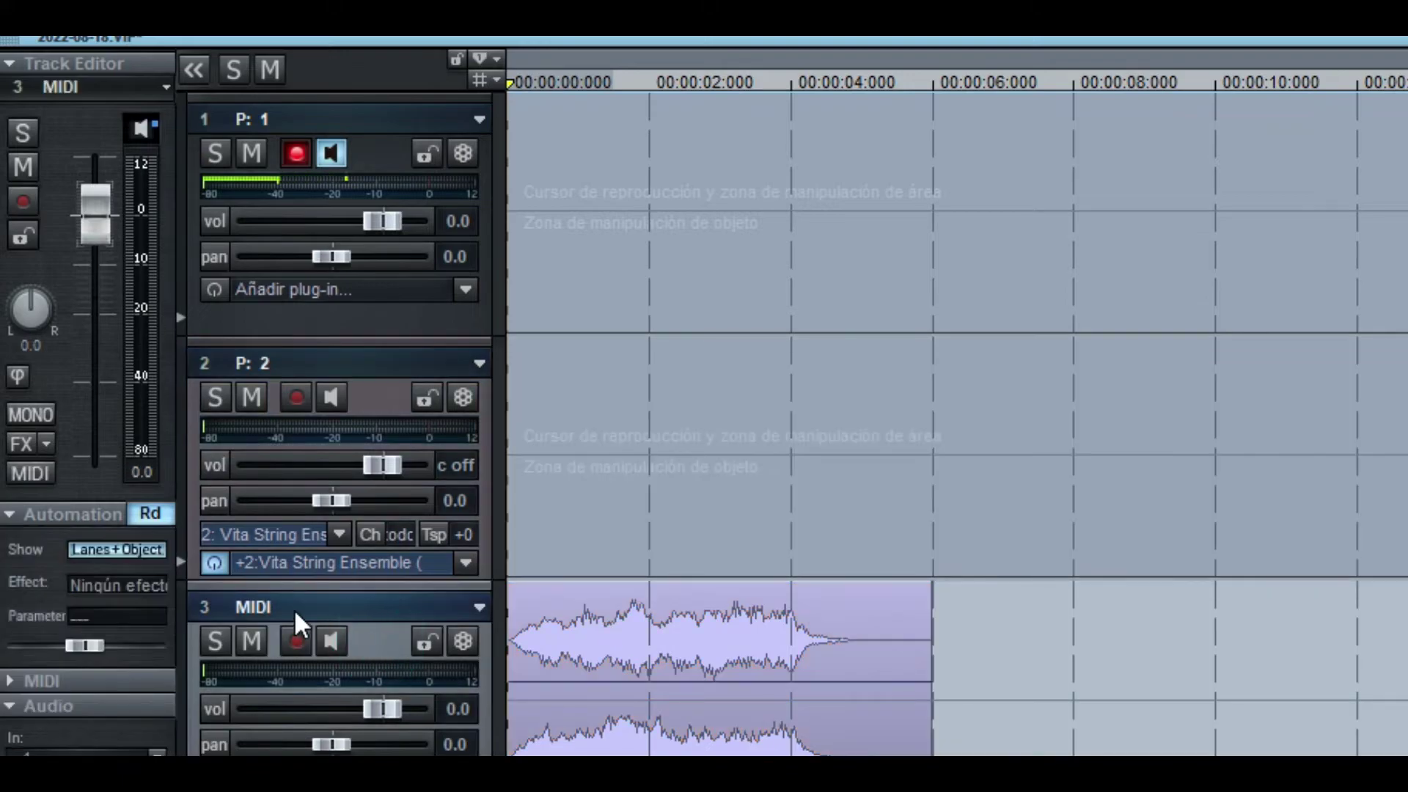
{"action": "double_click", "coordinate": [295, 611]}
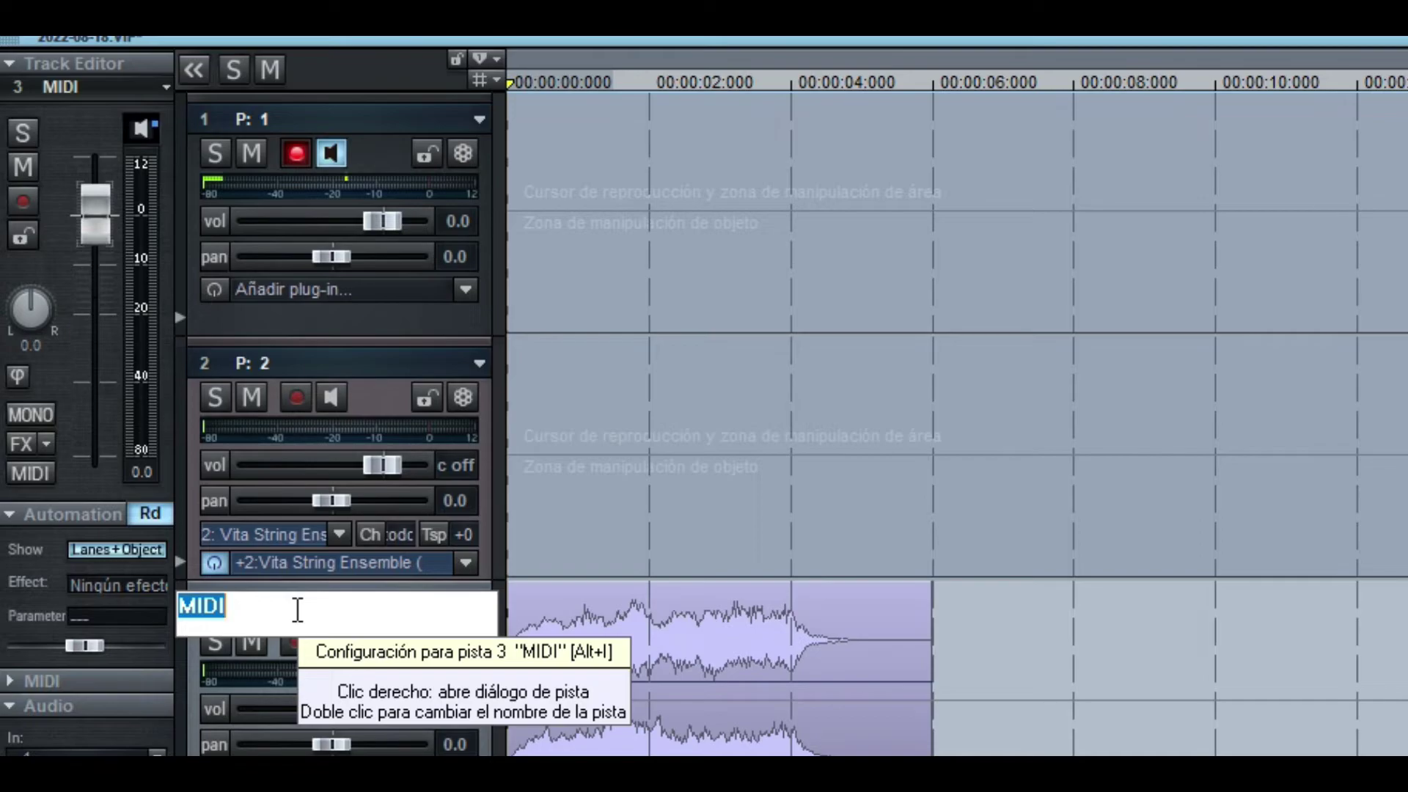
{"action": "type", "text": "Sttring"}
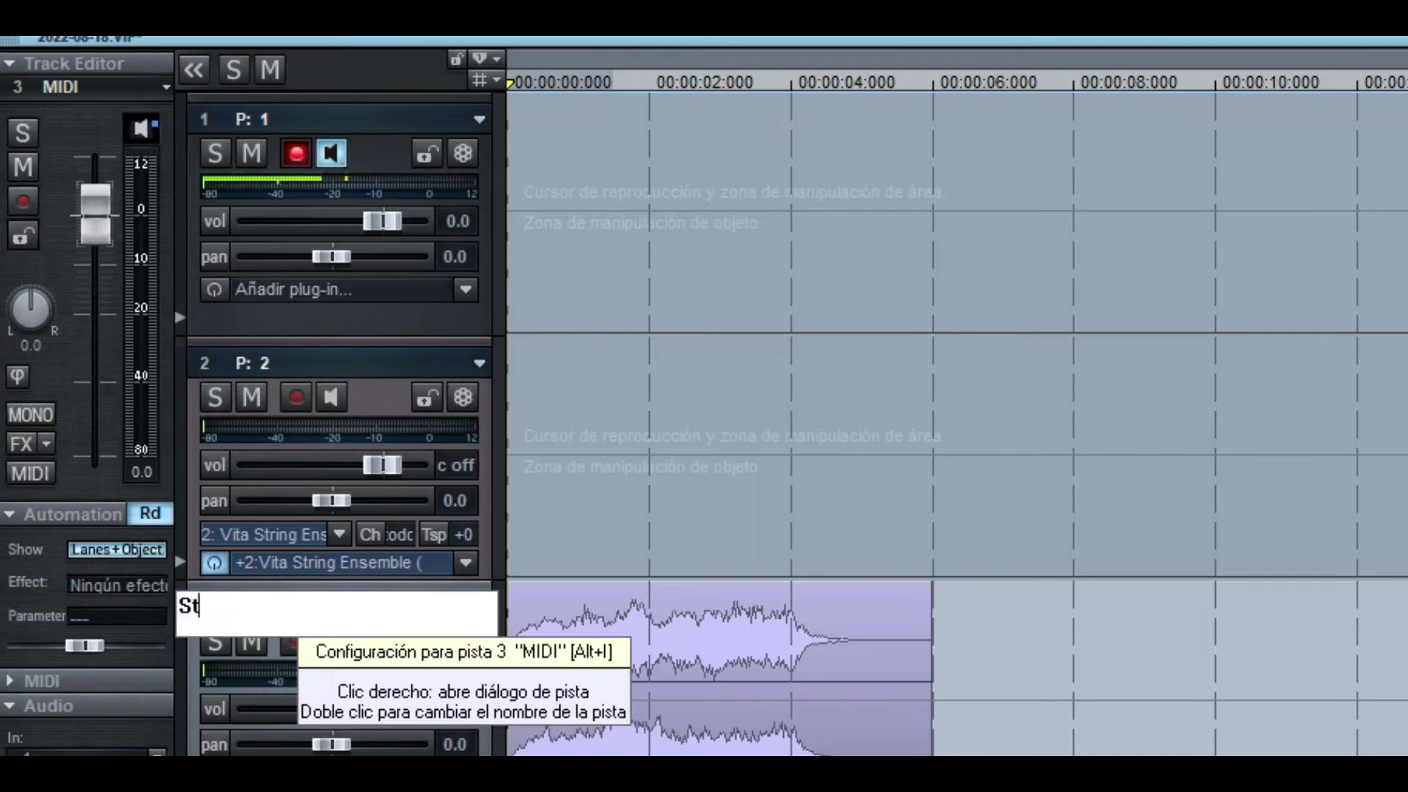
{"action": "key", "text": "Return"}
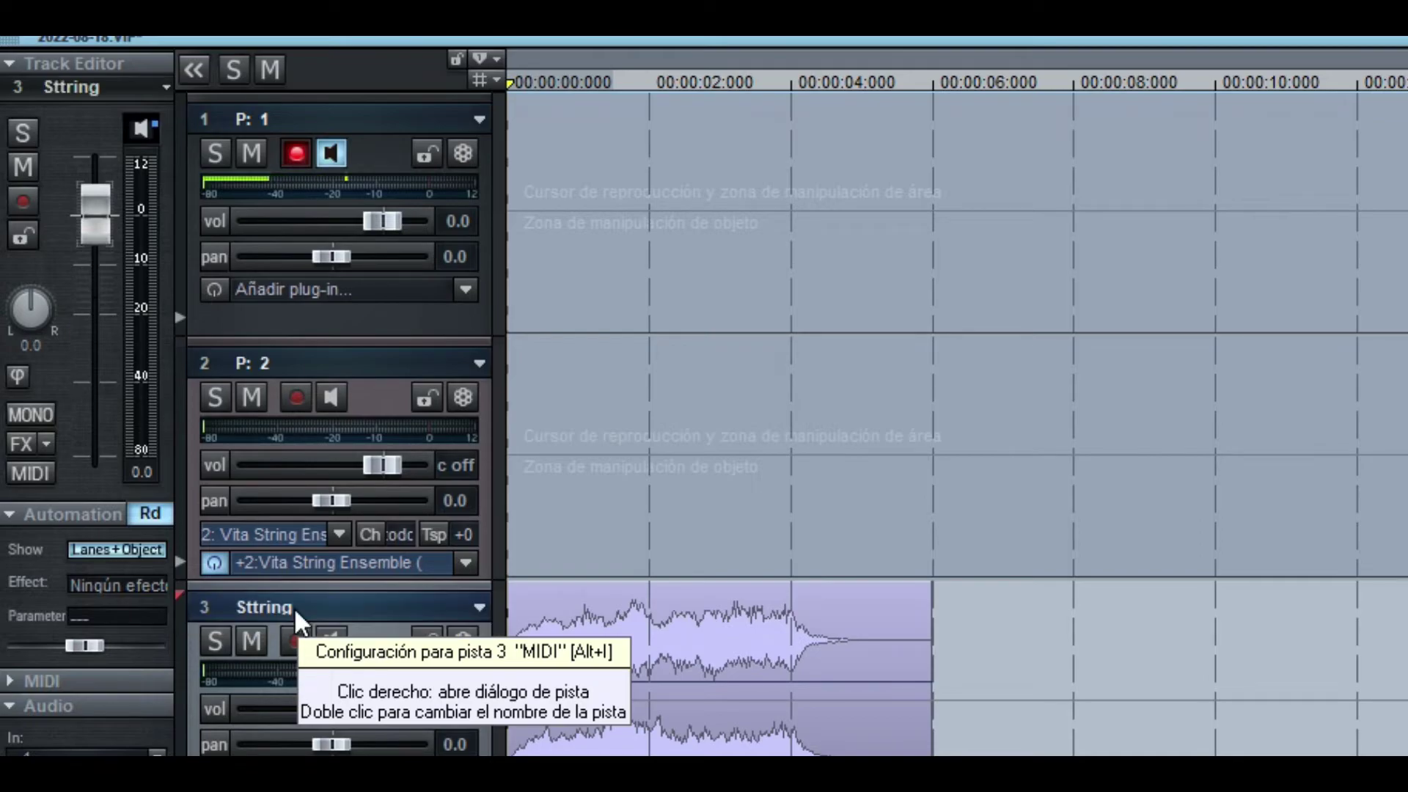
Delete the emptied Vita String Ensemble track P: 2 and increase the height of the Sttring track.
{"action": "right_click", "coordinate": [371, 396]}
{"action": "key", "text": "Escape"}
{"action": "key", "text": "Delete"}
{"action": "left_click", "coordinate": [371, 396]}
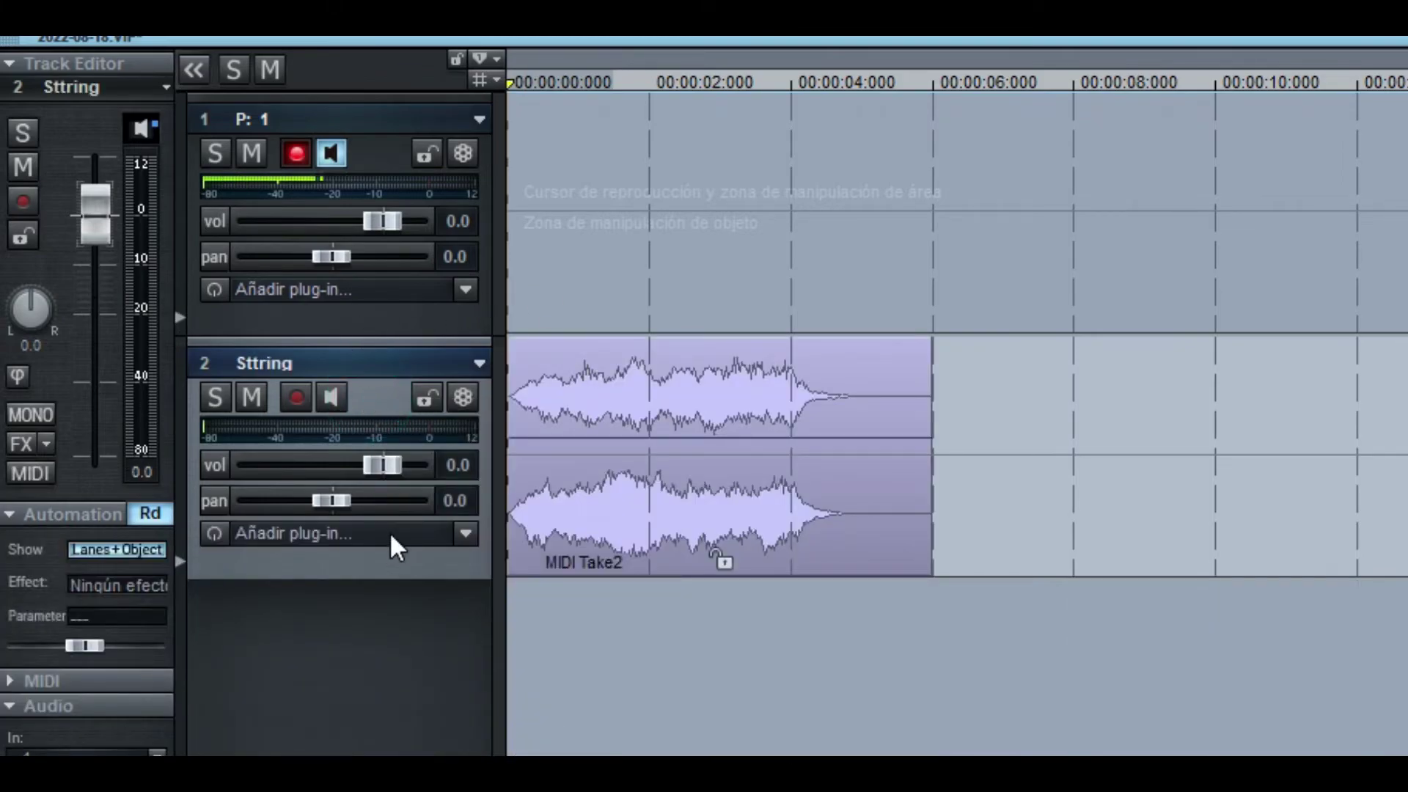
{"action": "left_click_drag", "start_coordinate": [396, 574], "coordinate": [389, 640]}
Collapse the Automation, Audio and MIDI sections in the Sttring track's editor.
{"action": "left_click", "coordinate": [374, 394]}
{"action": "left_click", "coordinate": [10, 517]}
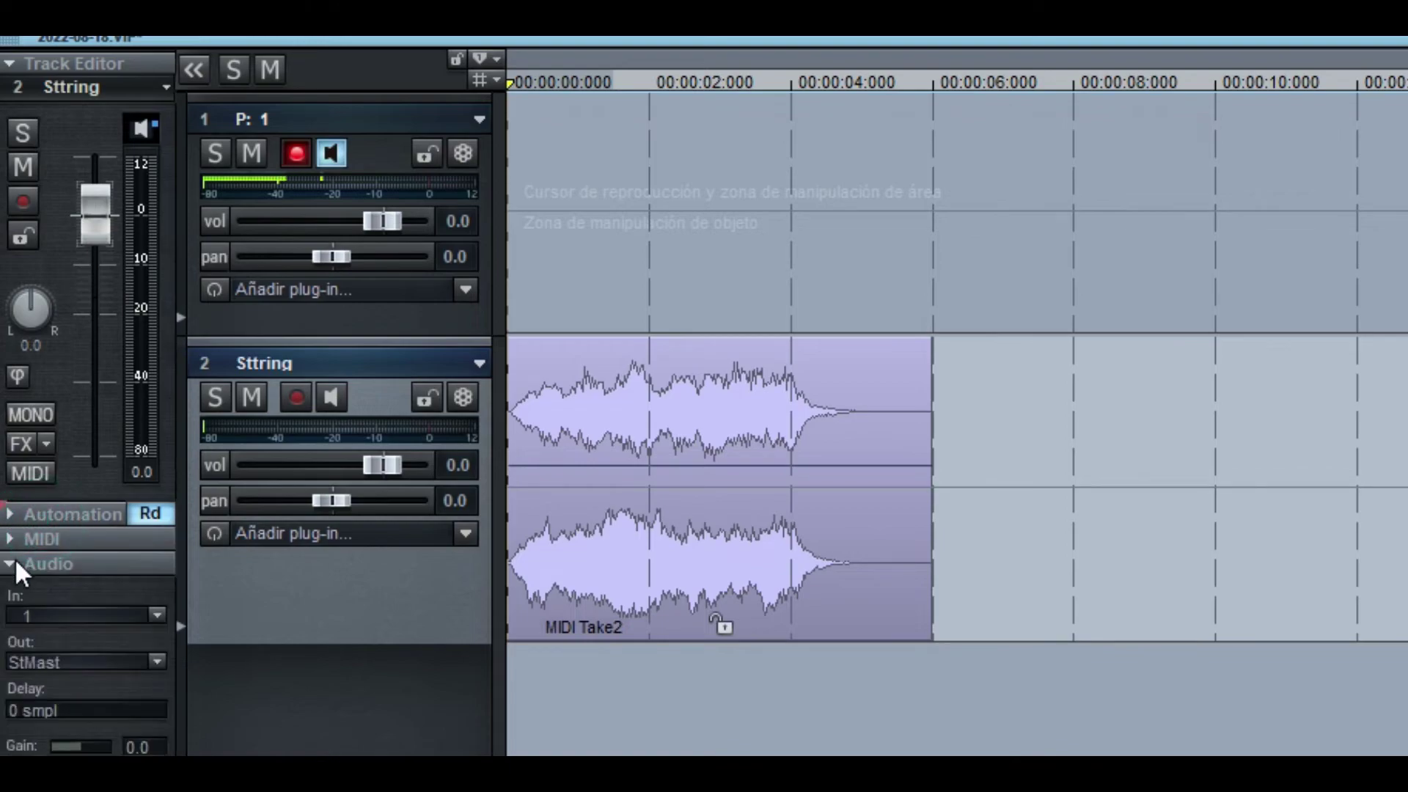
{"action": "left_click", "coordinate": [11, 560]}
{"action": "left_click", "coordinate": [12, 541]}
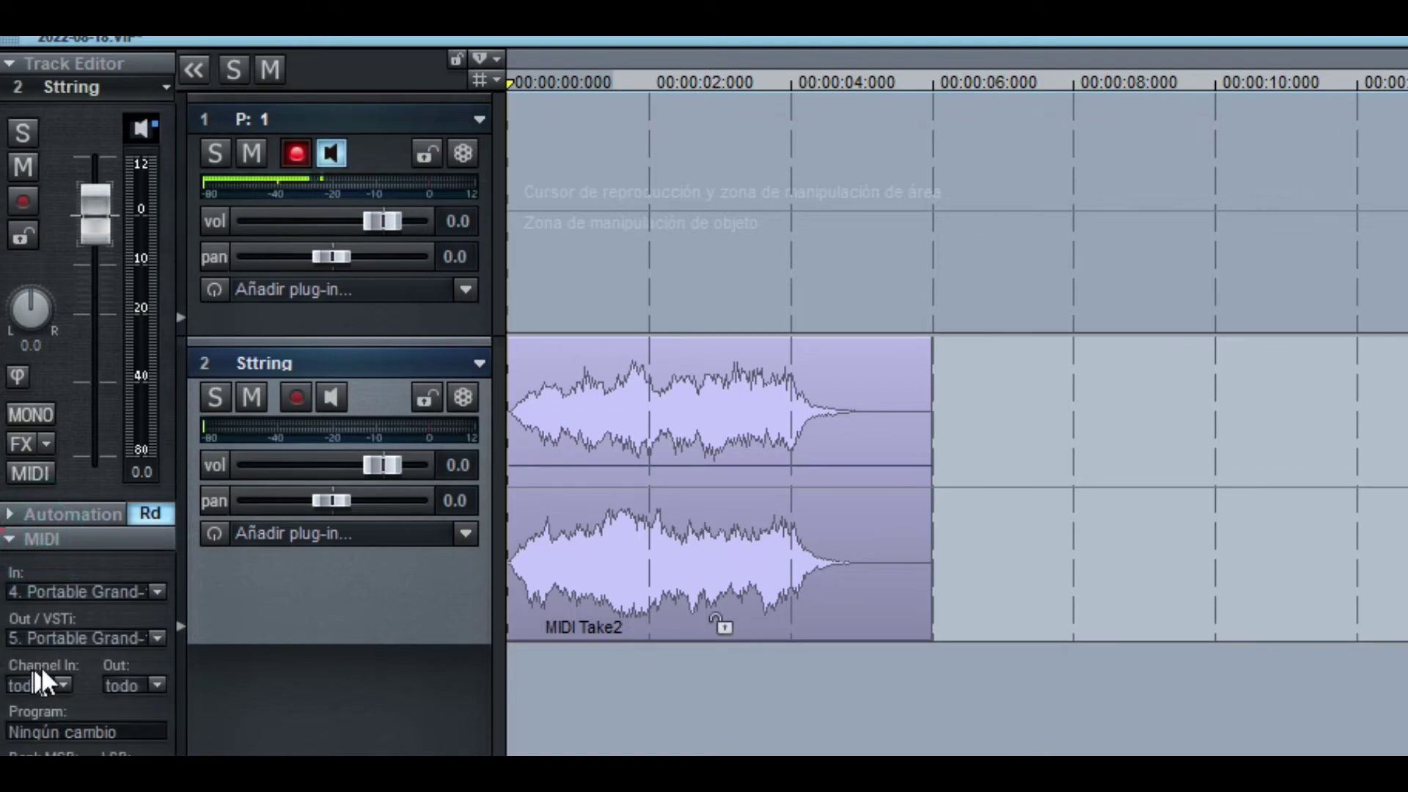
{"action": "left_click", "coordinate": [10, 537]}
Play back the string audio on the Sttring track and select the MIDI Take2 object.
{"action": "left_click", "coordinate": [382, 591]}
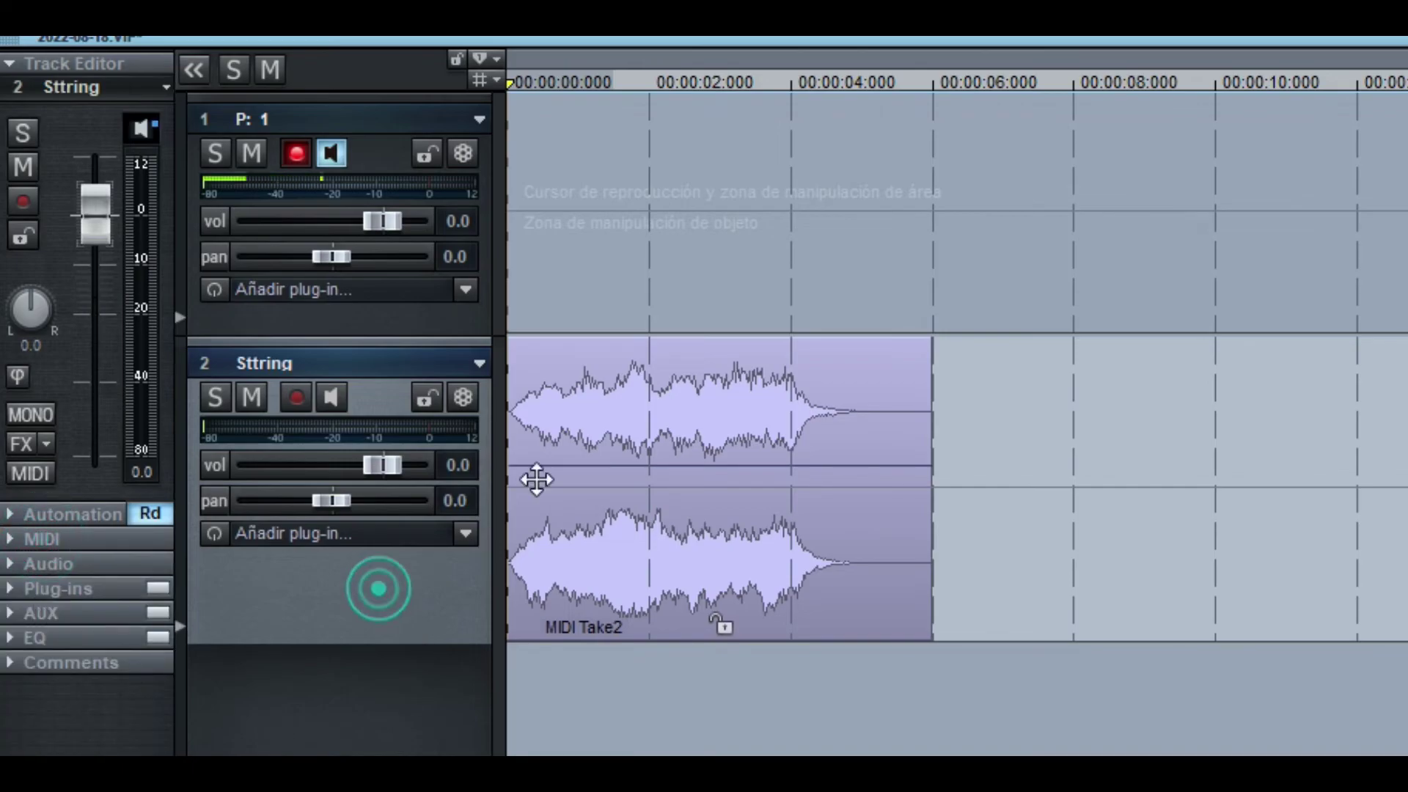
{"action": "key", "text": "space"}
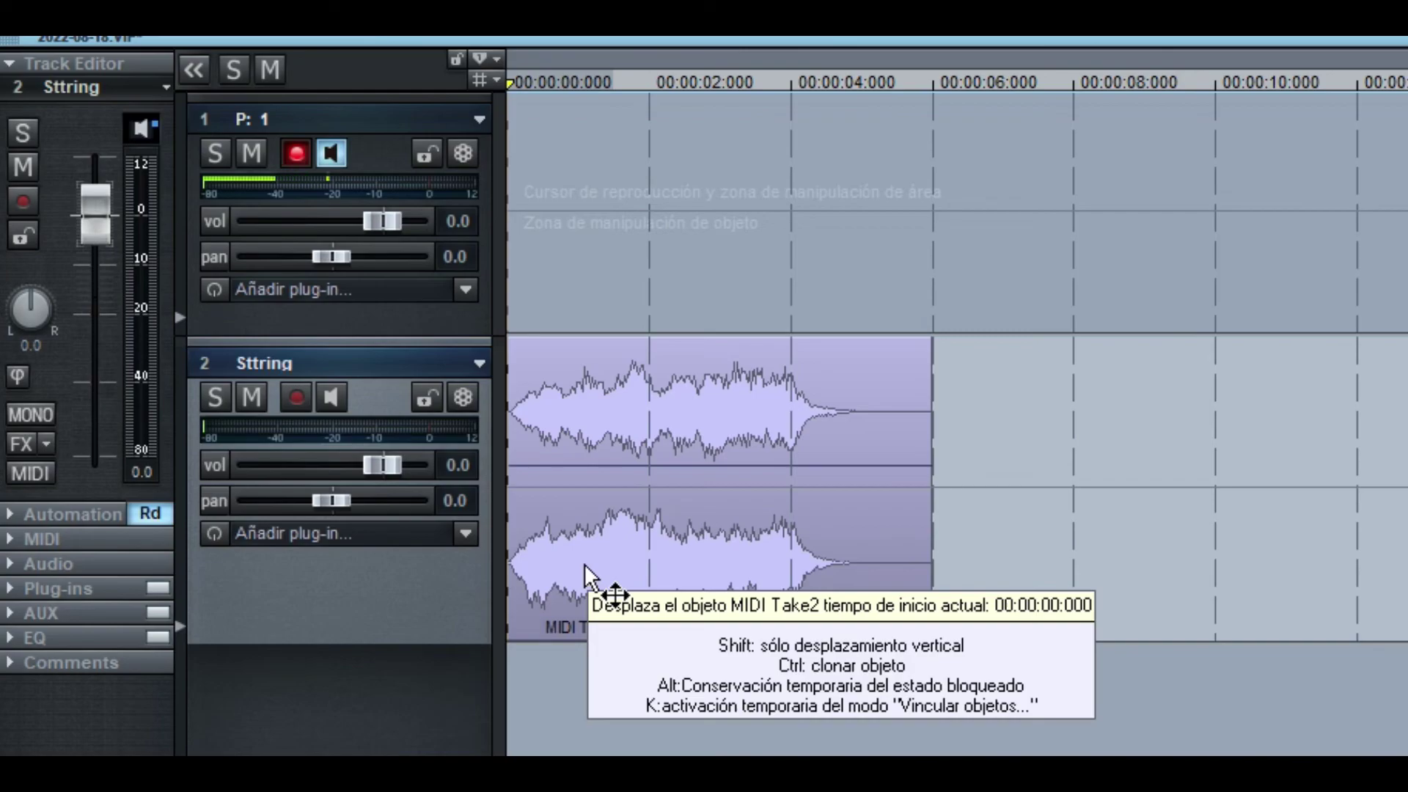
{"action": "left_click", "coordinate": [697, 572]}
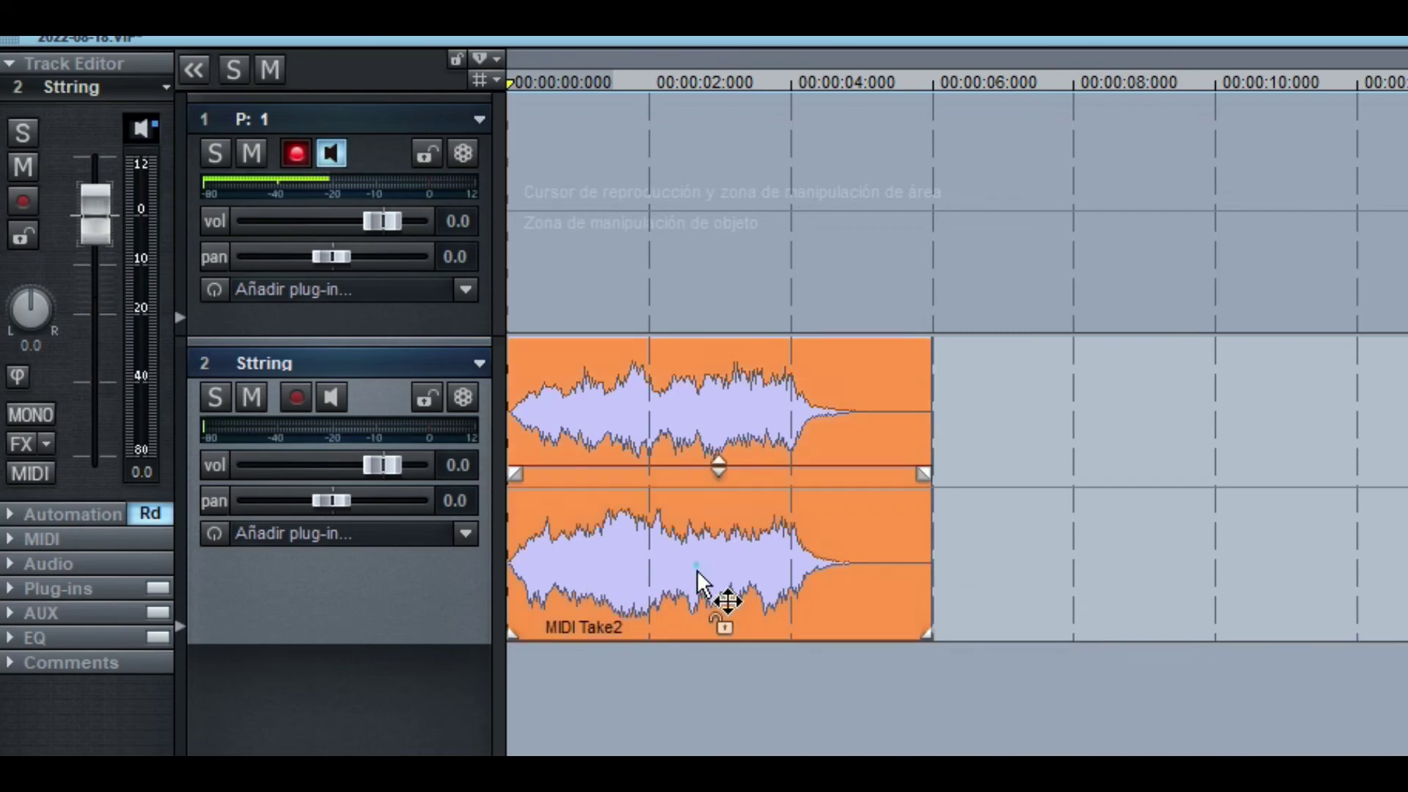